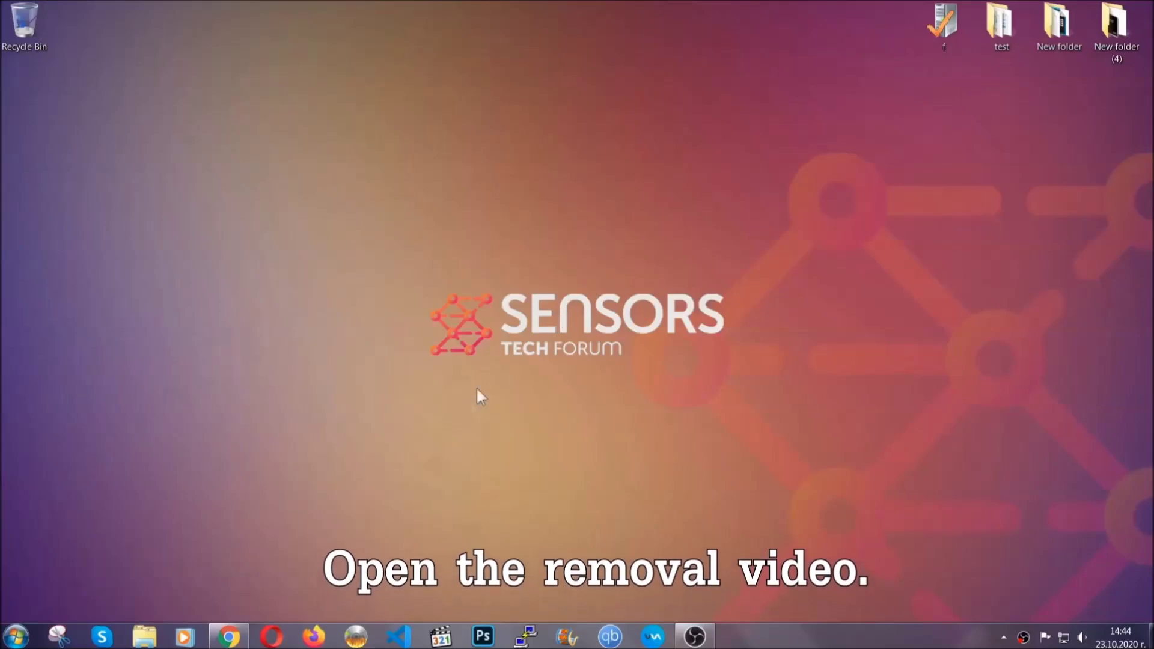
Follow the ransomware video's description link and launch the downloaded SpyHunter installer
{"action": "left_click", "coordinate": [230, 638]}
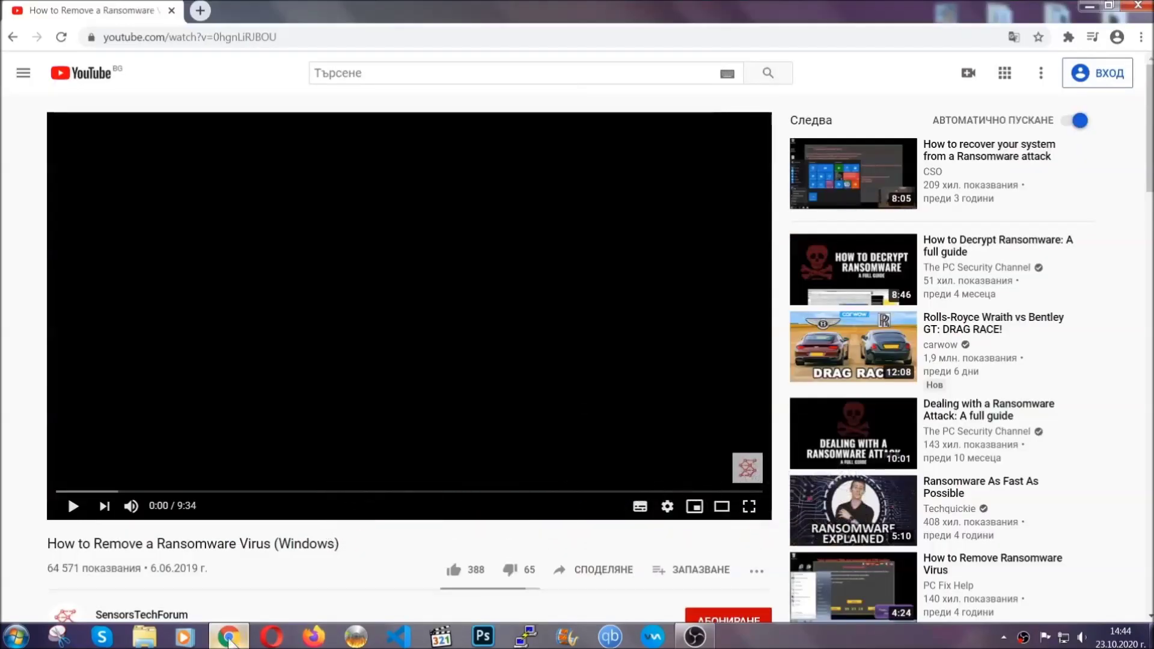
{"action": "scroll", "coordinate": [212, 491], "scroll_direction": "down", "scroll_amount": 3}
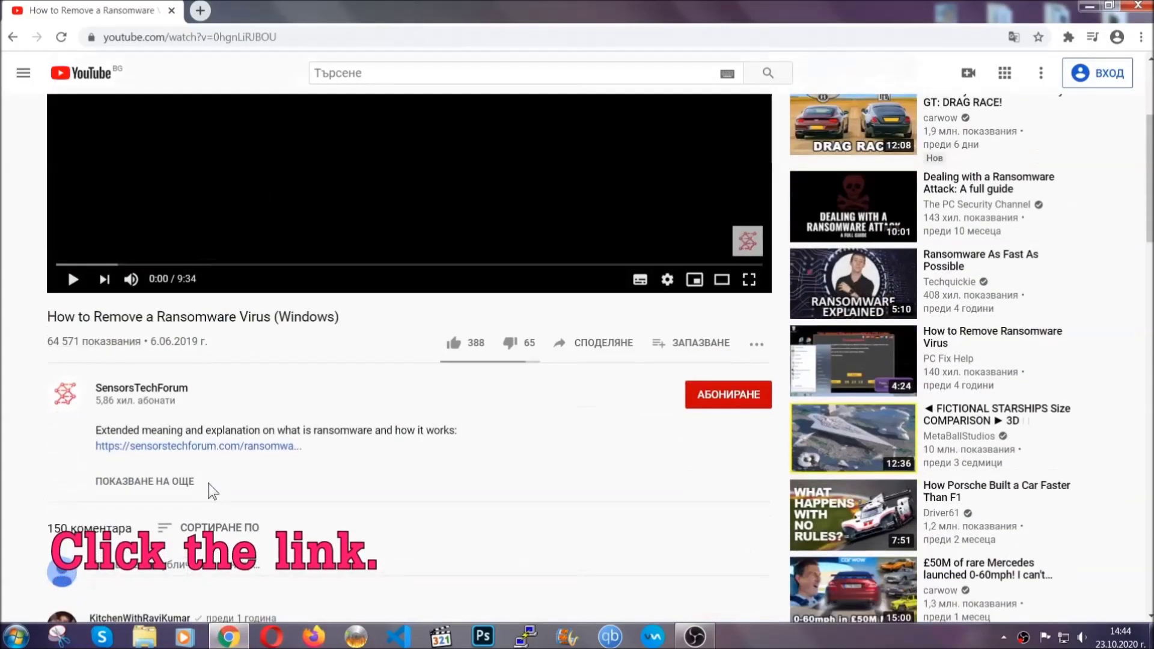
{"action": "left_click", "coordinate": [228, 448]}
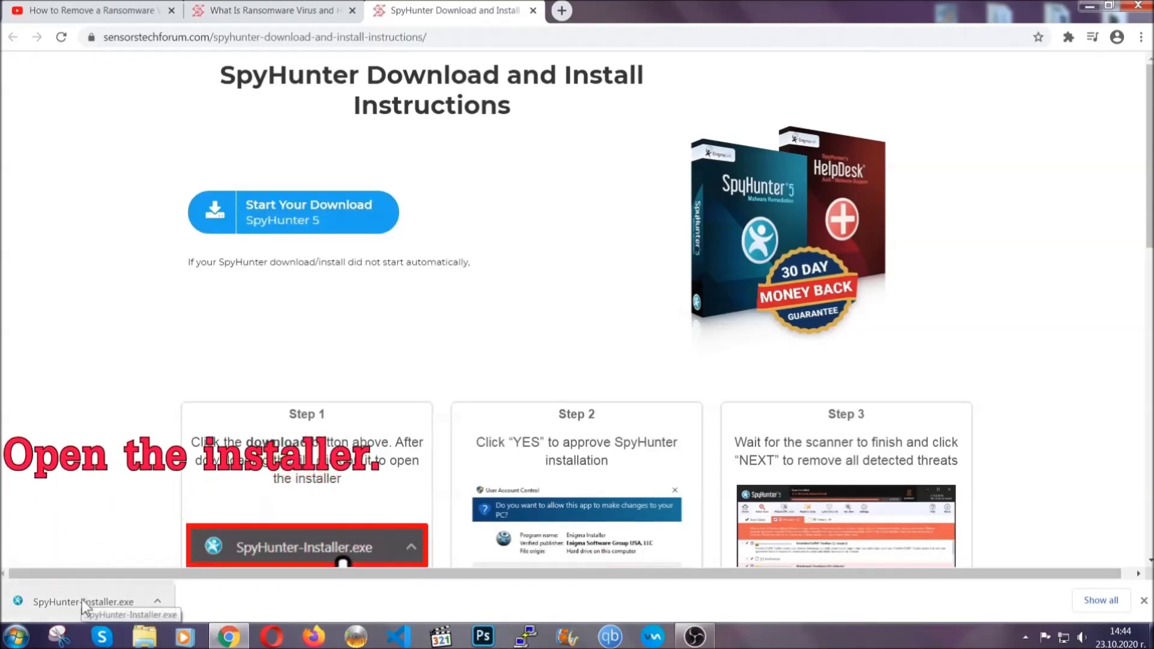
{"action": "left_click", "coordinate": [81, 602]}
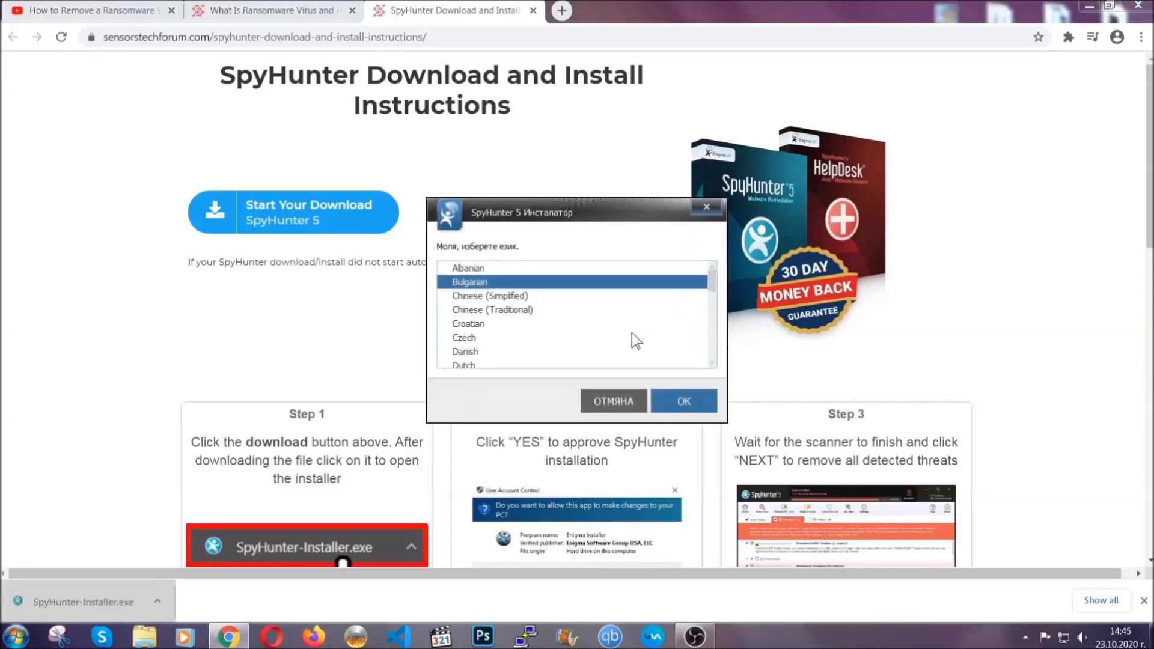
{"action": "scroll", "coordinate": [596, 330], "scroll_direction": "down", "scroll_amount": 3}
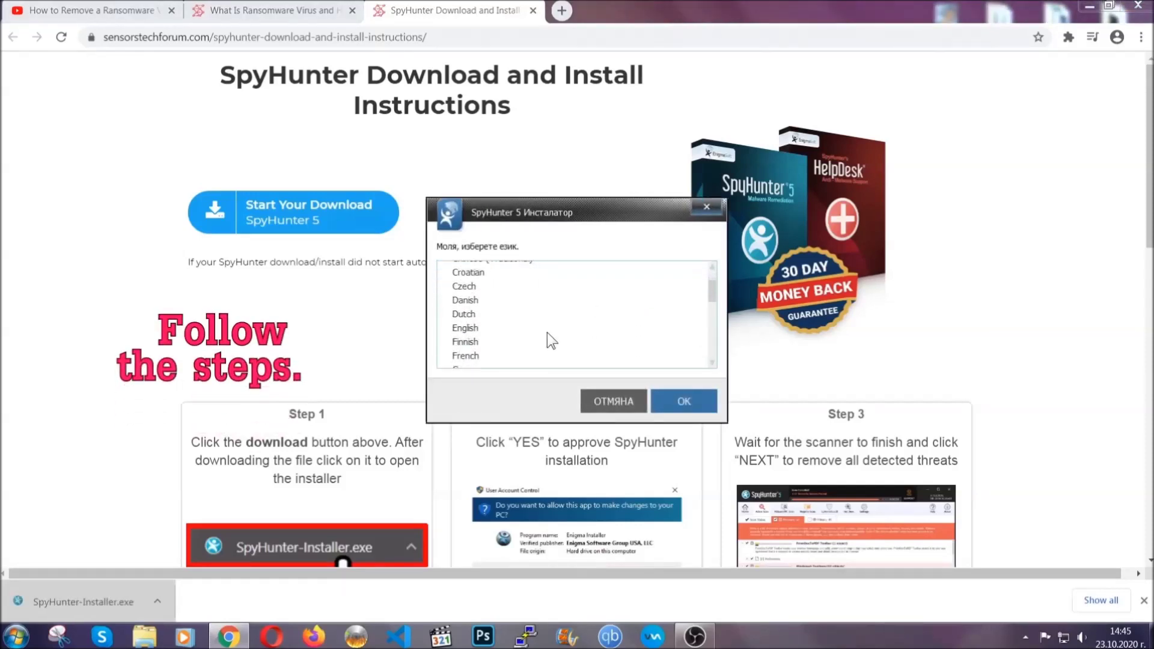
Install SpyHunter 5 in English with the EULA accepted, then close the finished setup
{"action": "left_click", "coordinate": [542, 330]}
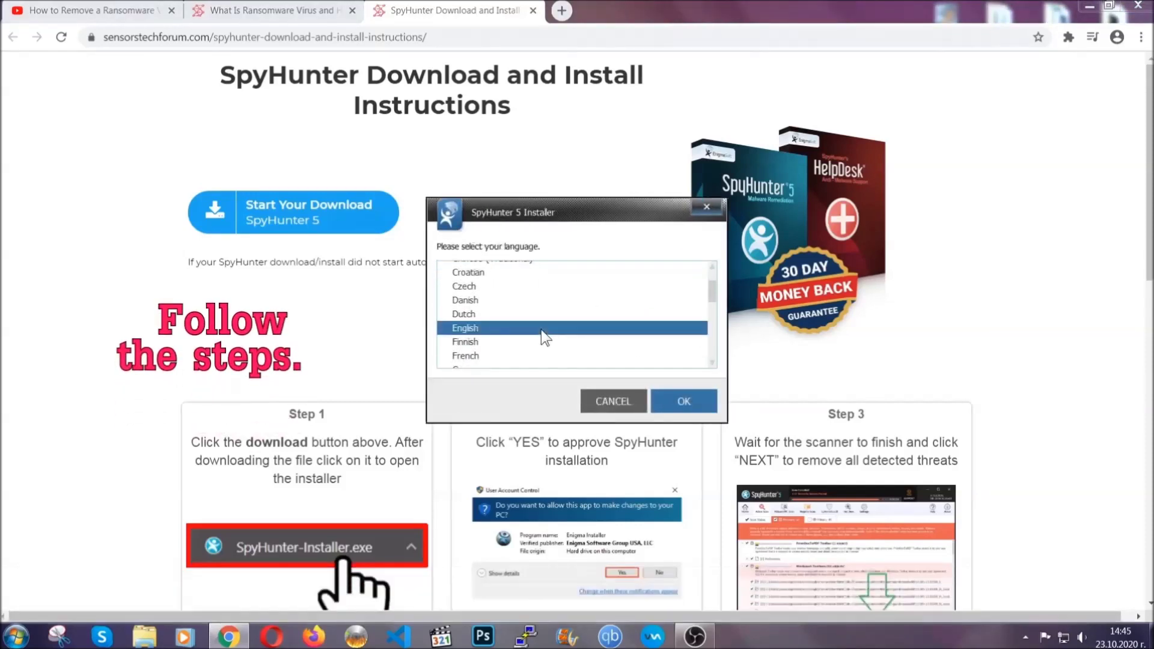
{"action": "left_click", "coordinate": [670, 400]}
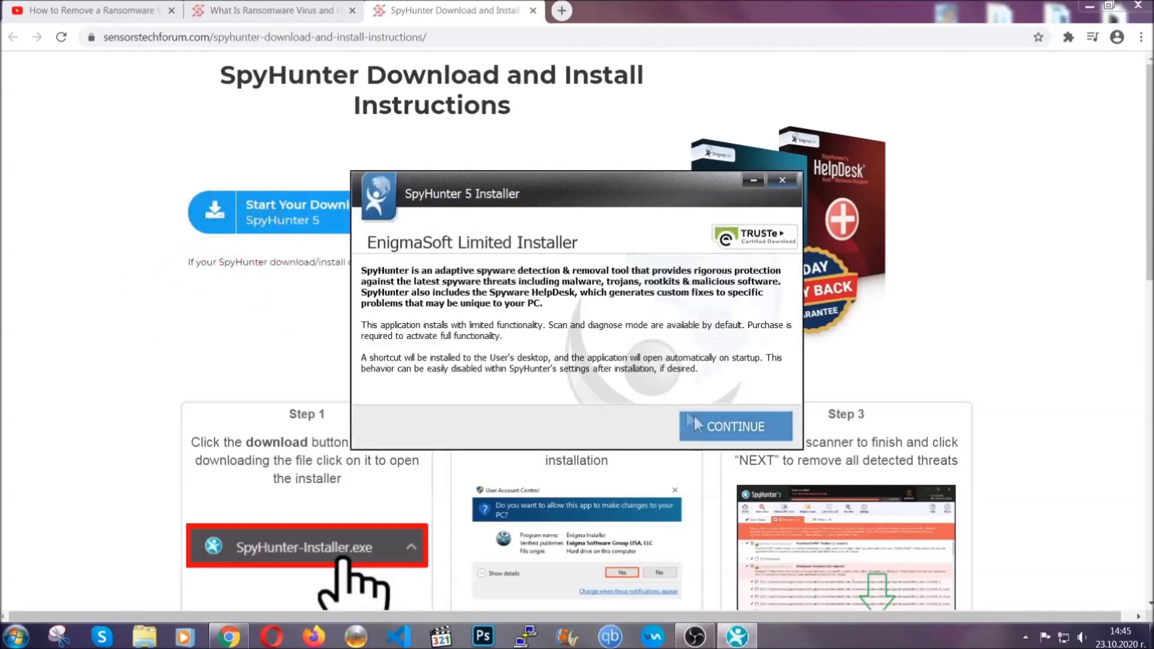
{"action": "left_click", "coordinate": [695, 422]}
{"action": "left_click", "coordinate": [662, 390]}
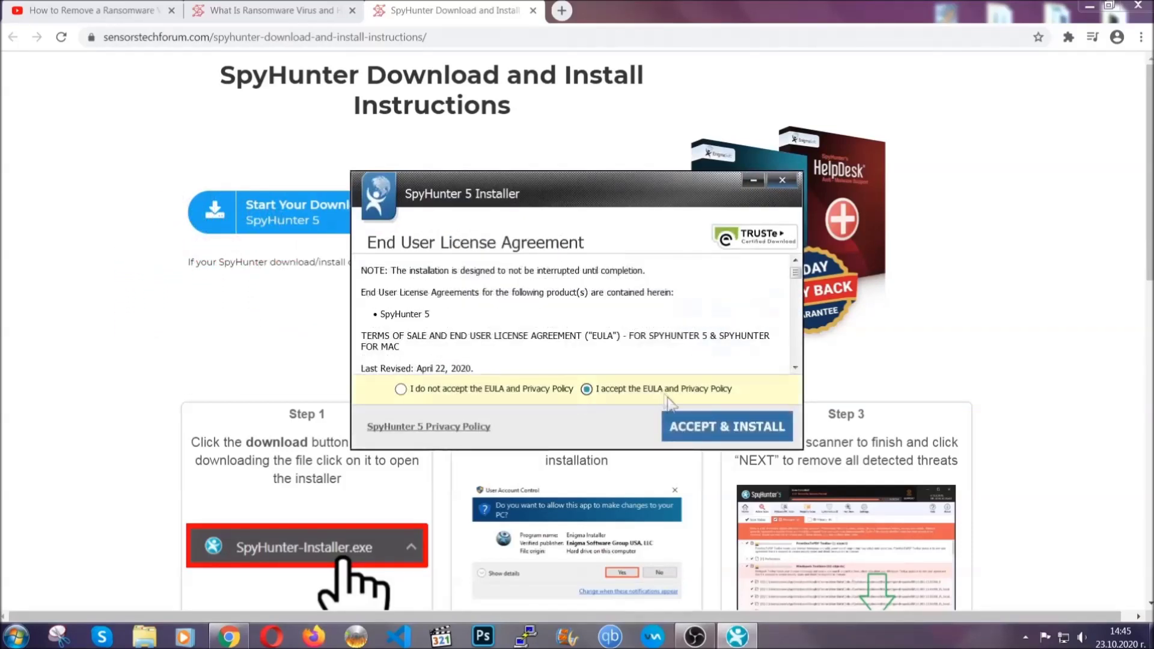
{"action": "left_click", "coordinate": [689, 426]}
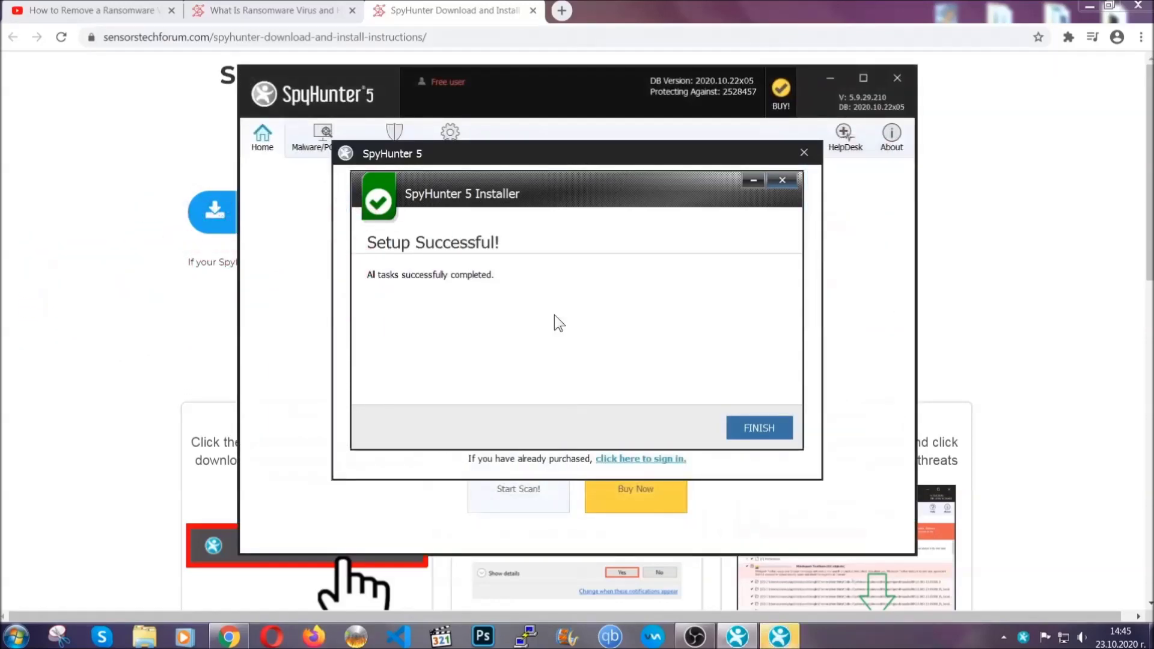
{"action": "left_click", "coordinate": [738, 430]}
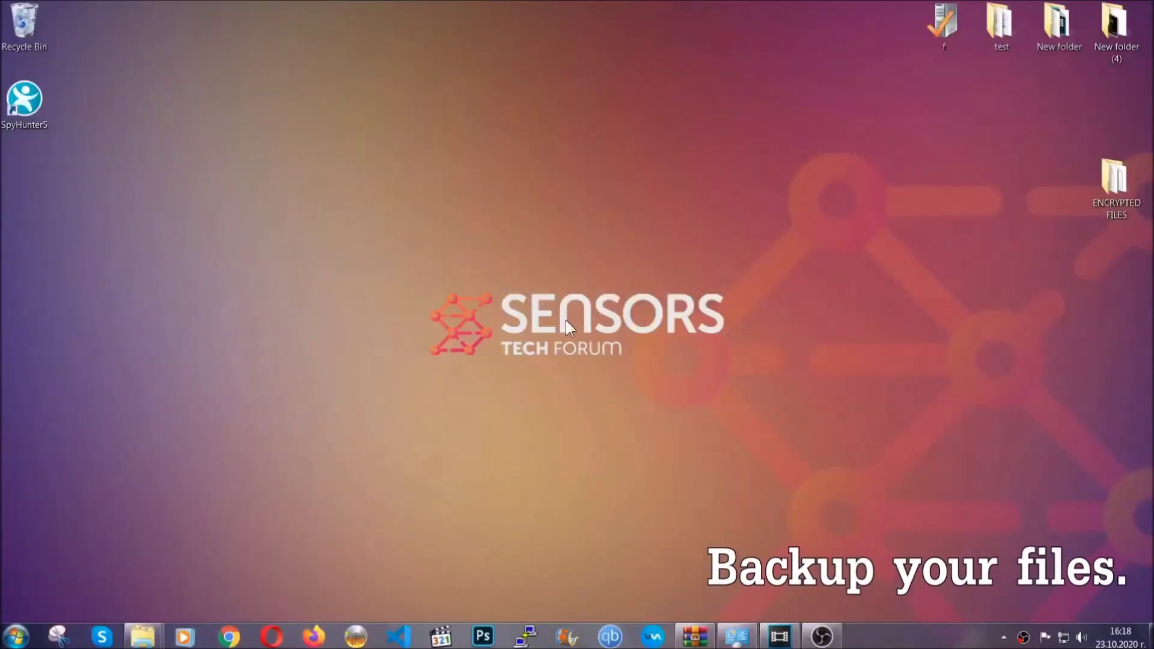
Copy all six encrypted .efji files from the ENCRYPTED FILES folder
{"action": "double_click", "coordinate": [1108, 184]}
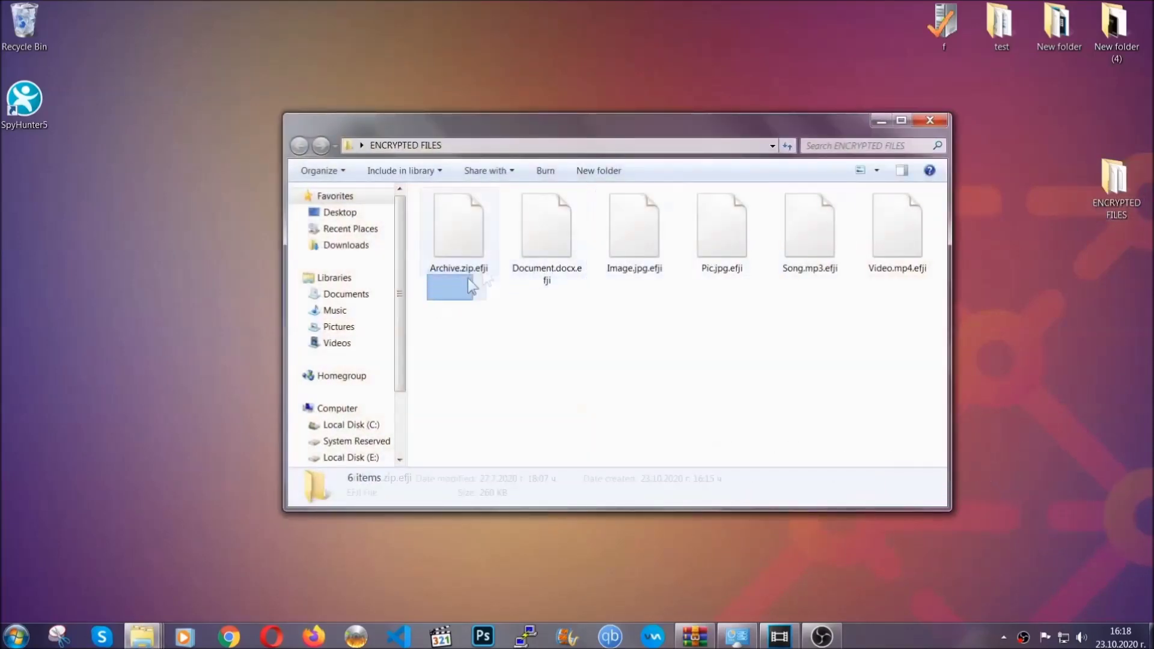
{"action": "left_click_drag", "start_coordinate": [469, 278], "coordinate": [902, 214]}
{"action": "right_click", "coordinate": [903, 214]}
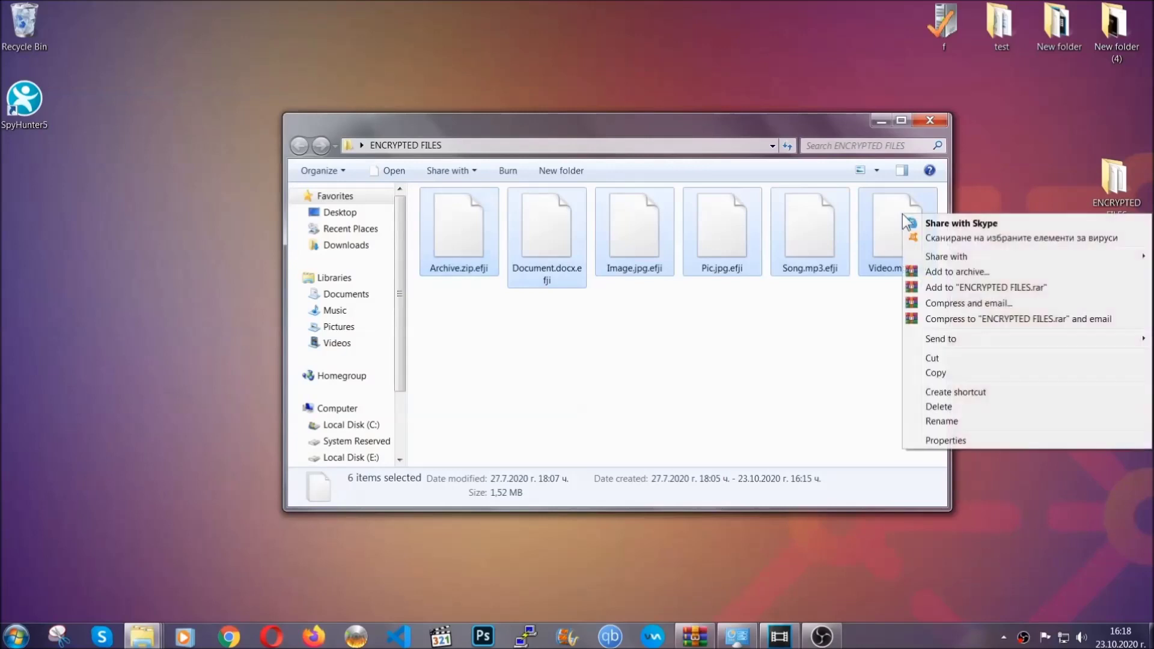
{"action": "left_click", "coordinate": [933, 375]}
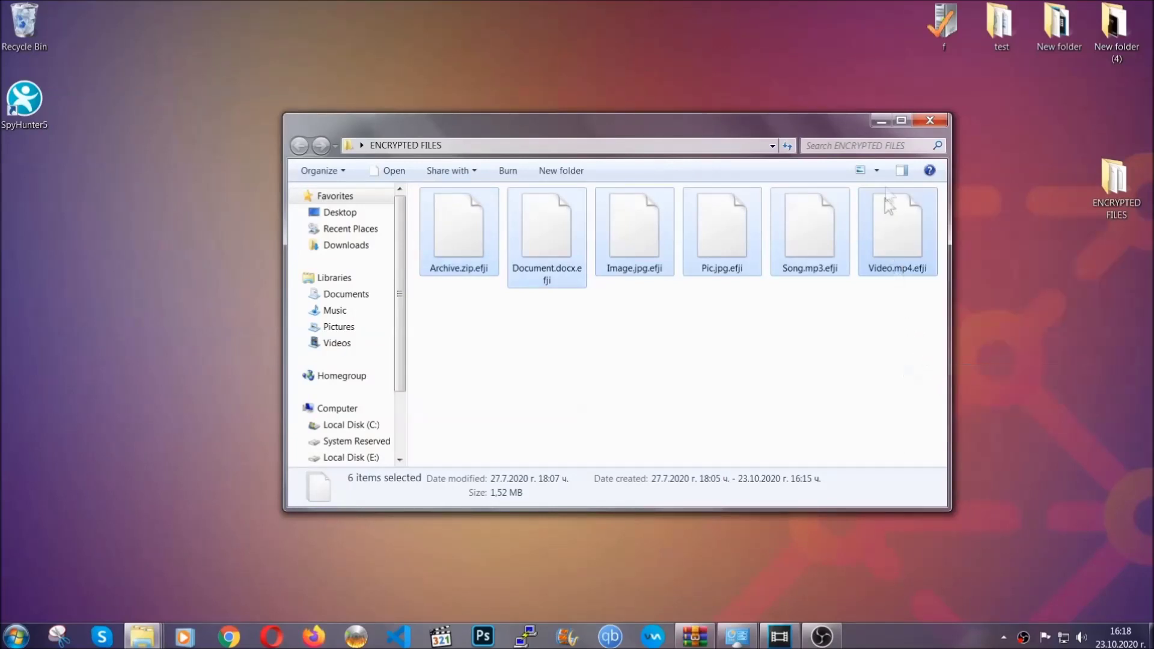
{"action": "left_click", "coordinate": [882, 120]}
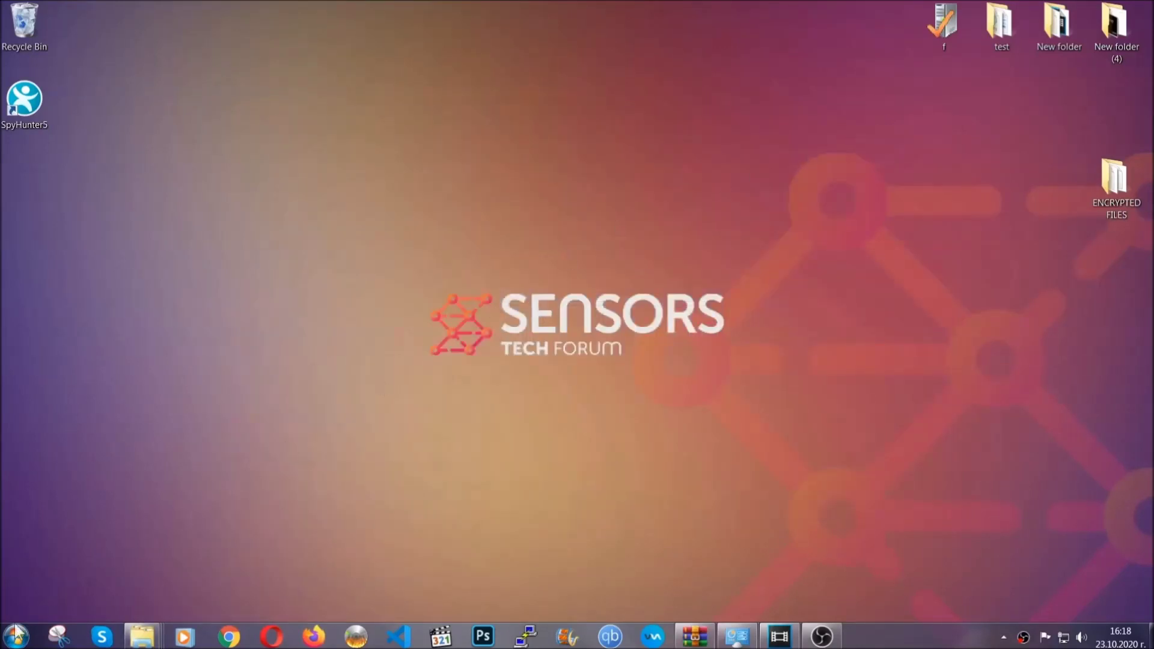
Paste the copied files onto FLASH DRIVE (H:) and close the drive window
{"action": "left_click", "coordinate": [16, 635]}
{"action": "left_click", "coordinate": [219, 450]}
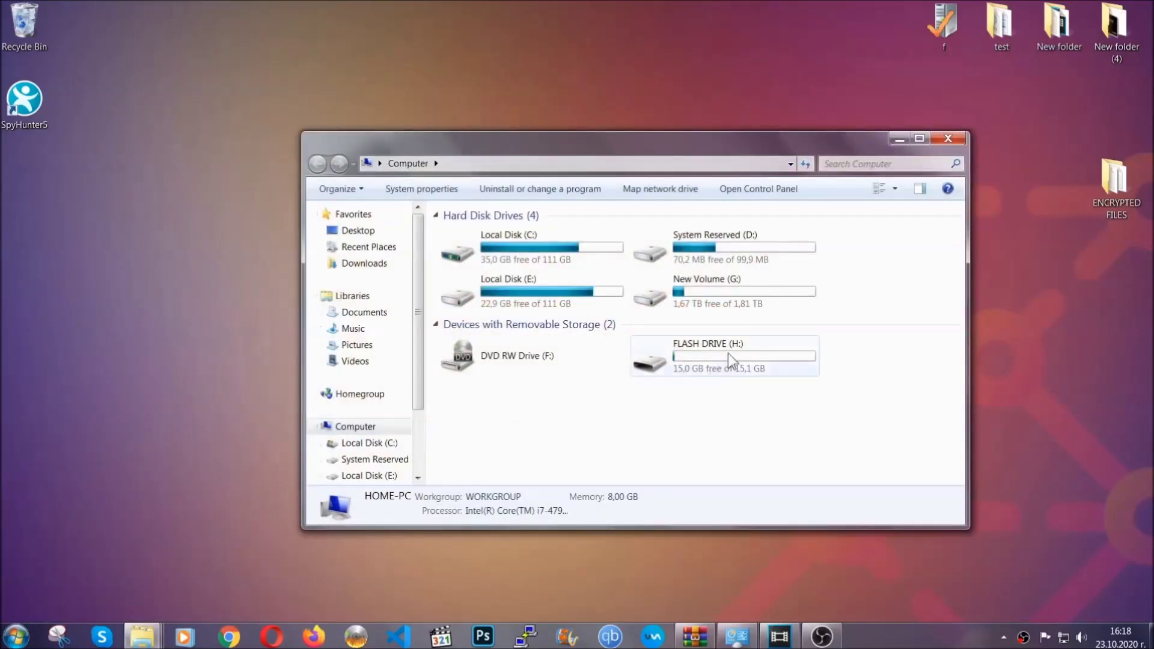
{"action": "double_click", "coordinate": [727, 353]}
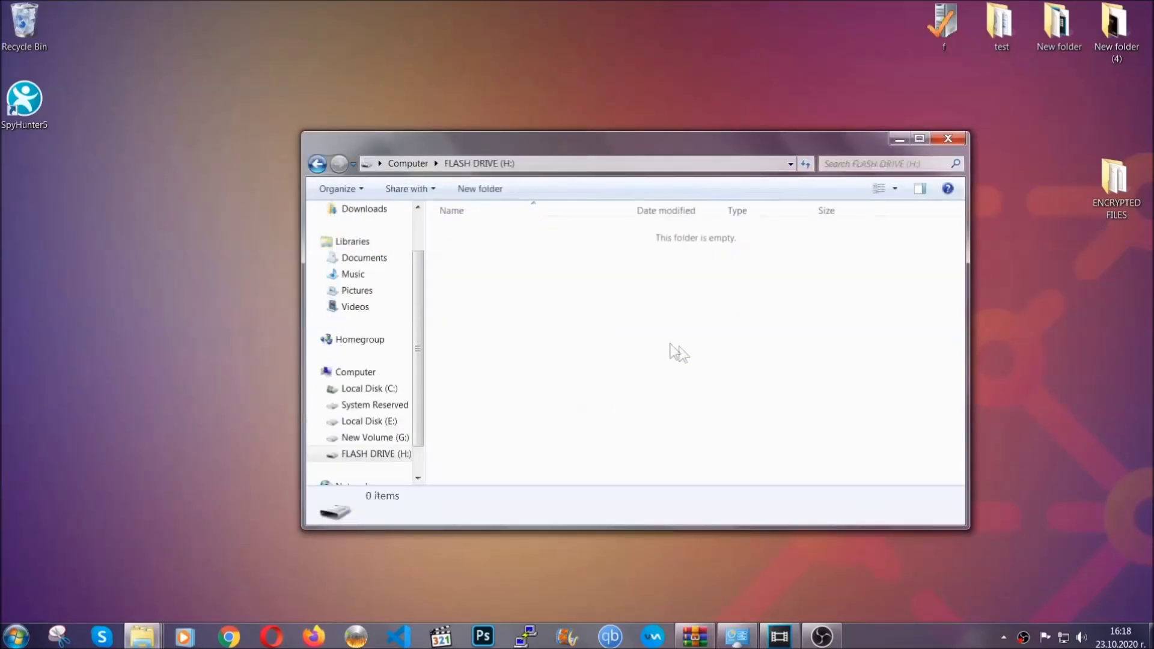
{"action": "right_click", "coordinate": [498, 273]}
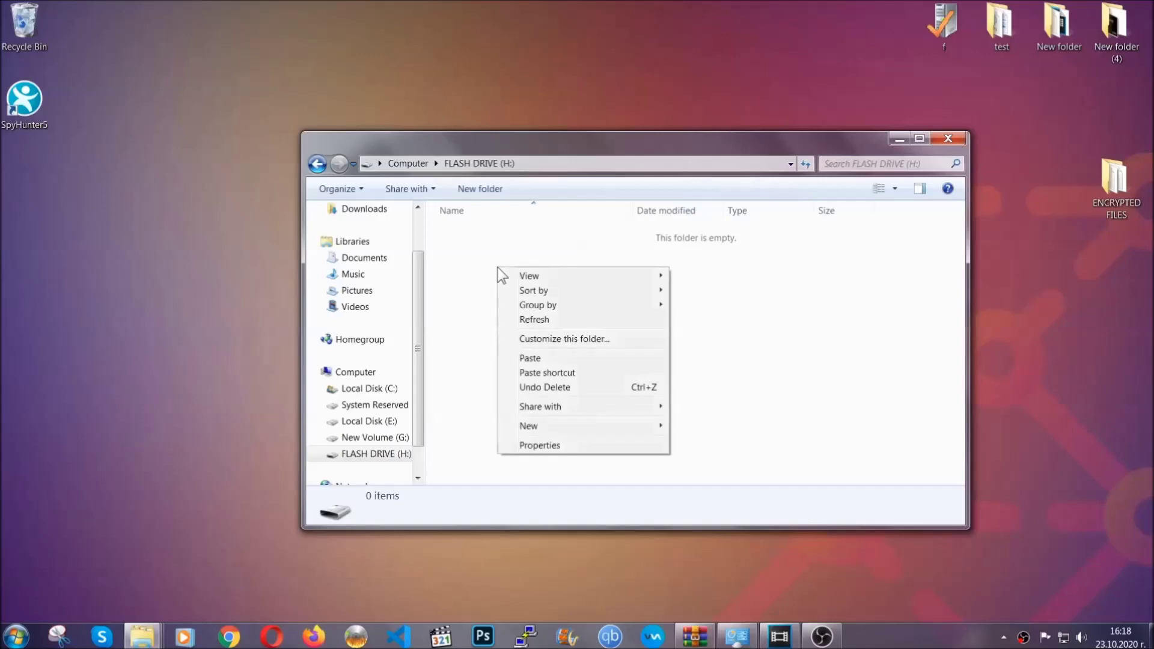
{"action": "left_click", "coordinate": [525, 358]}
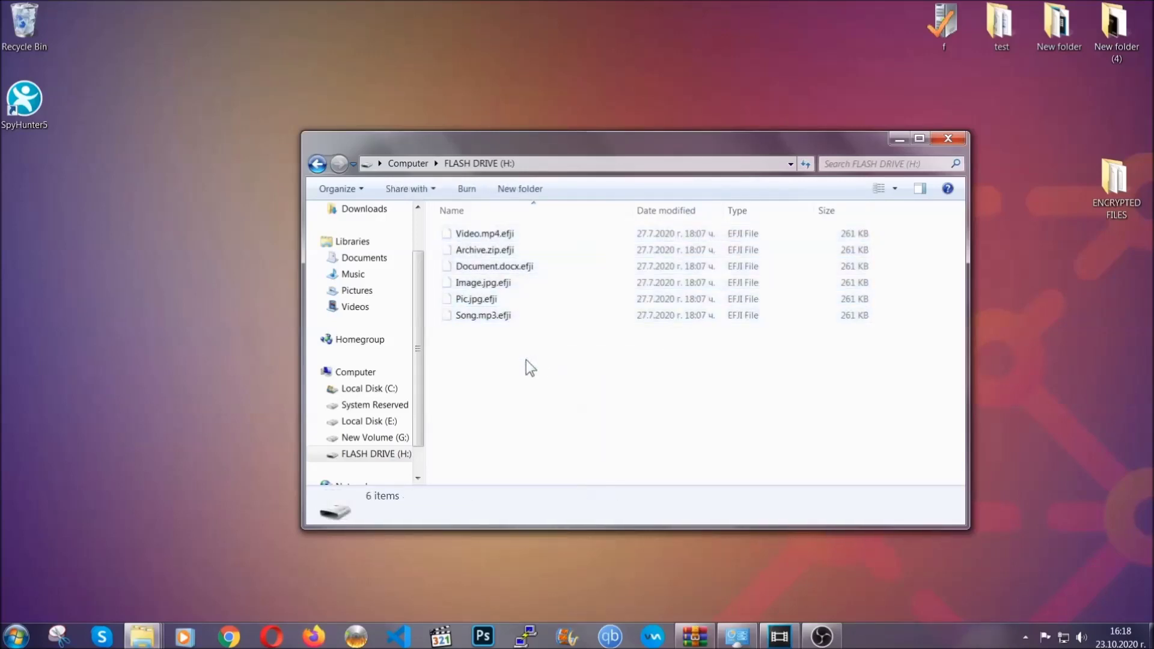
{"action": "left_click", "coordinate": [952, 138]}
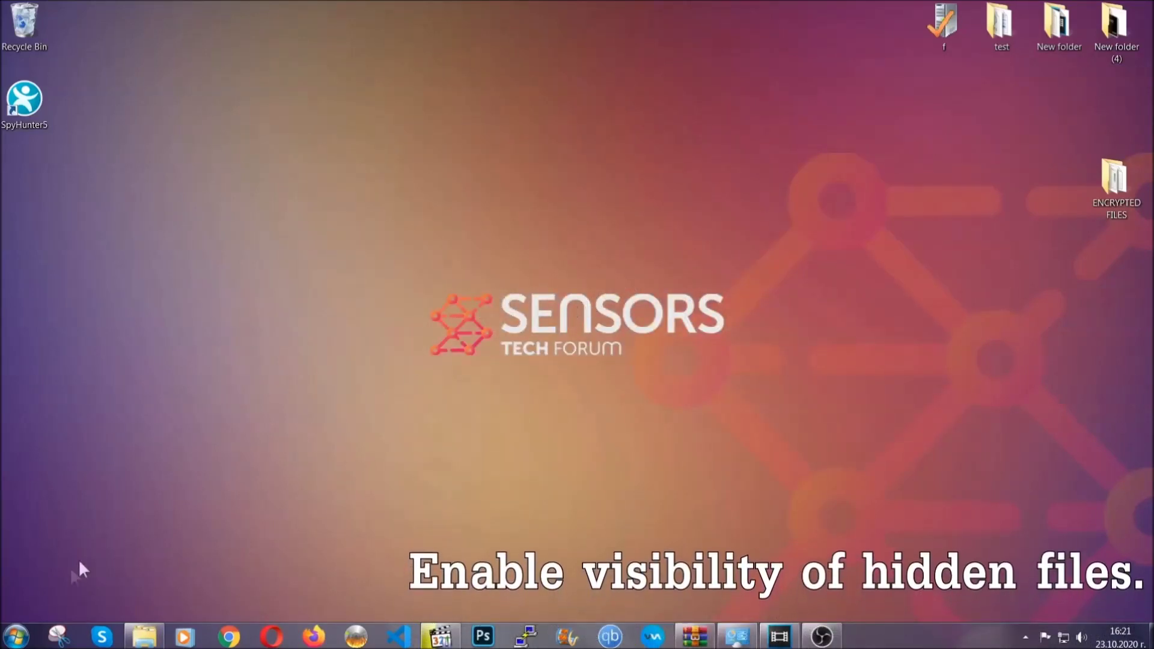
Find Folder Options and enable 'Show hidden files, folders, and drives', confirming with OK
{"action": "left_click", "coordinate": [17, 635]}
{"action": "left_click", "coordinate": [47, 599]}
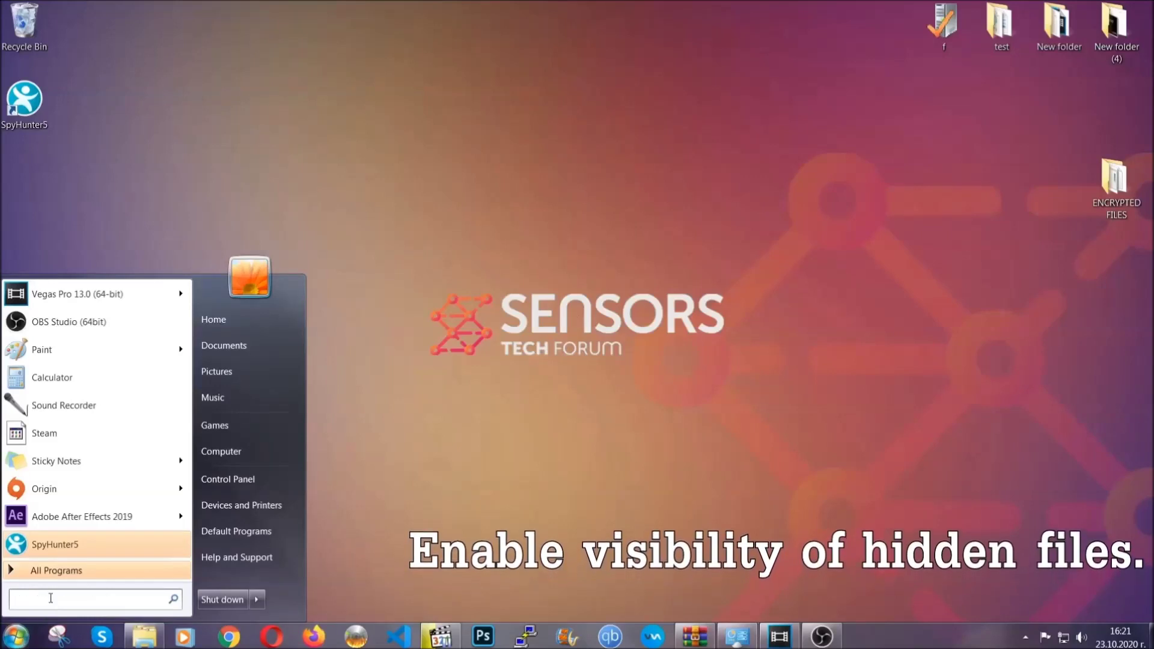
{"action": "type", "text": "s"}
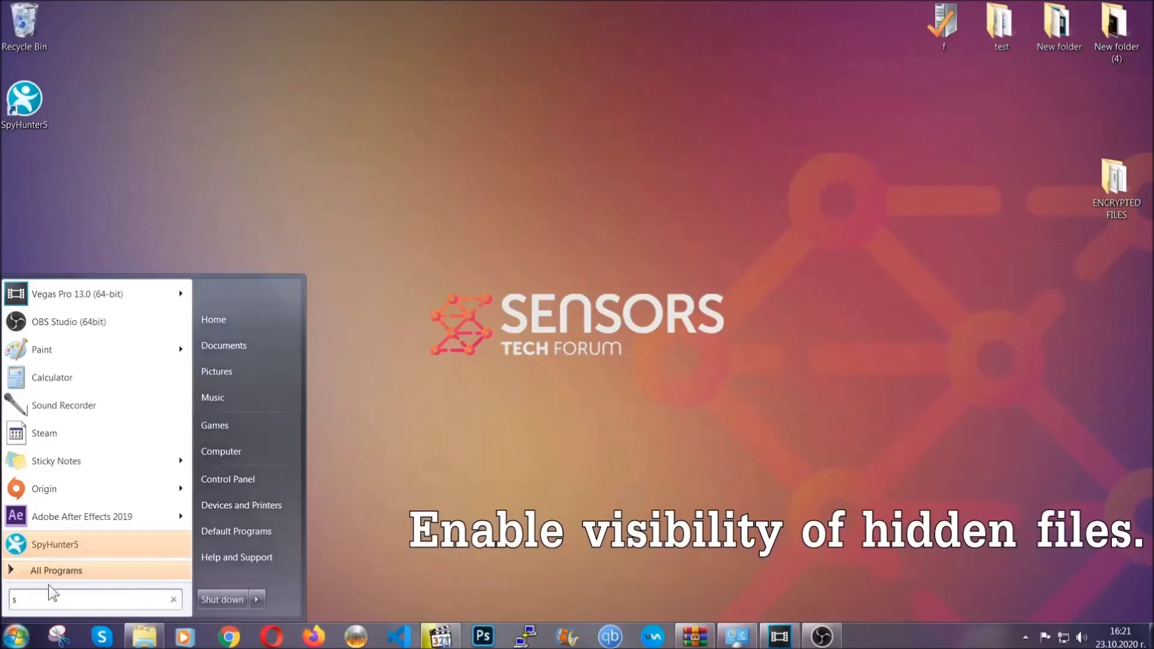
{"action": "type", "text": "howh"}
{"action": "key", "text": "BackSpace"}
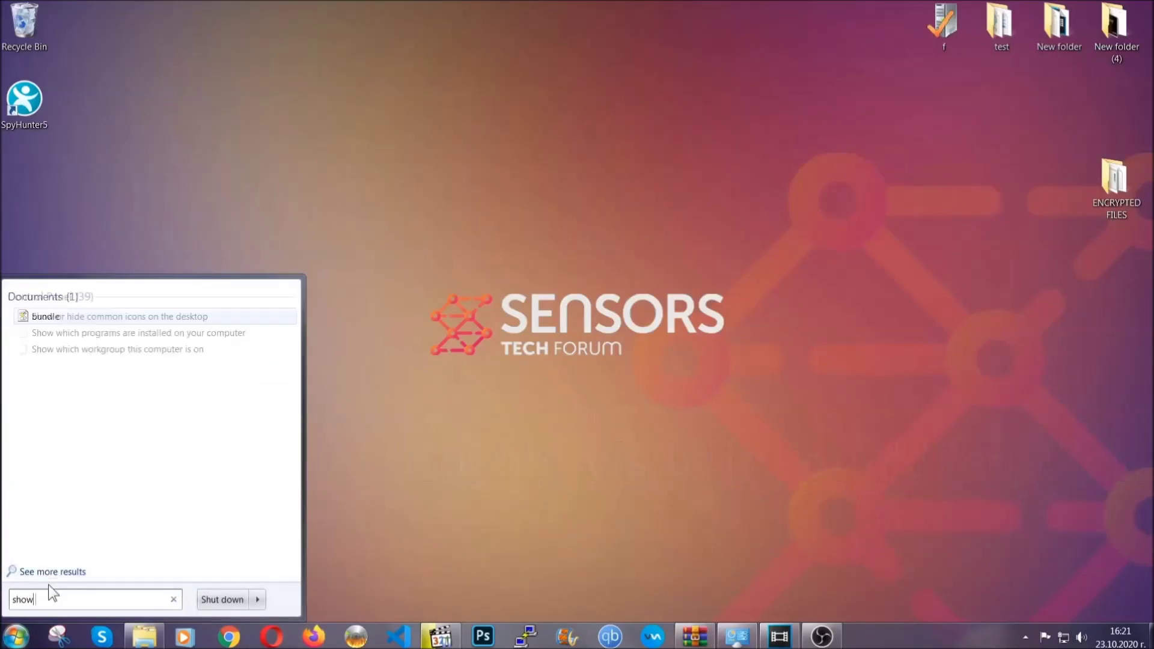
{"action": "type", "text": " hidden files"}
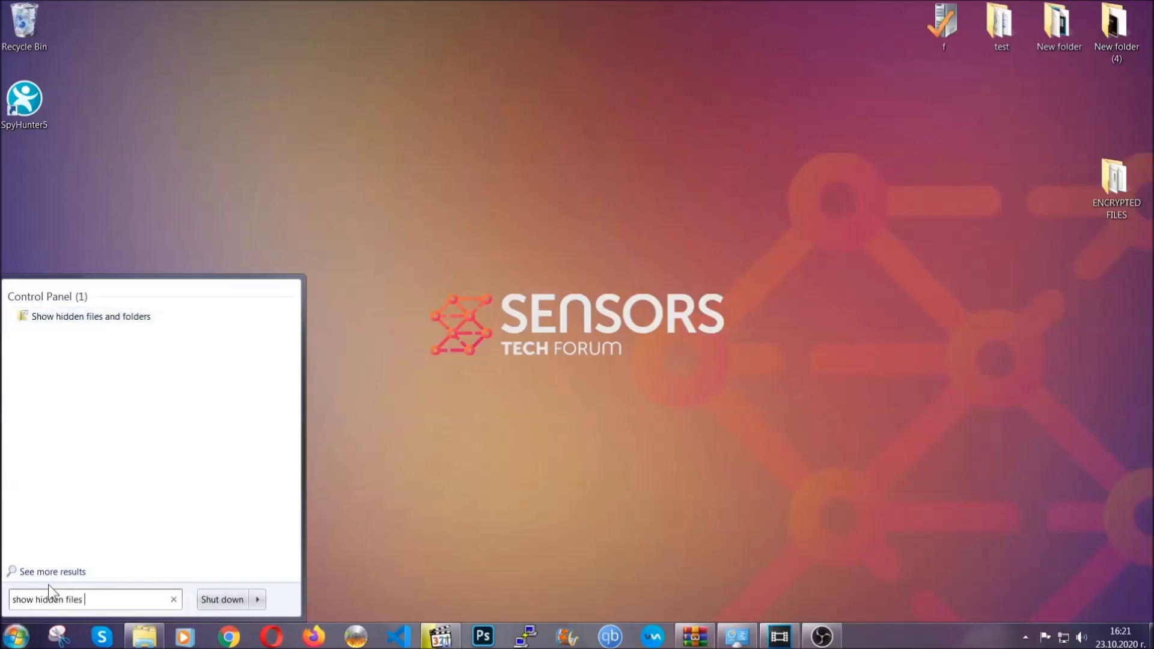
{"action": "type", "text": " and folders"}
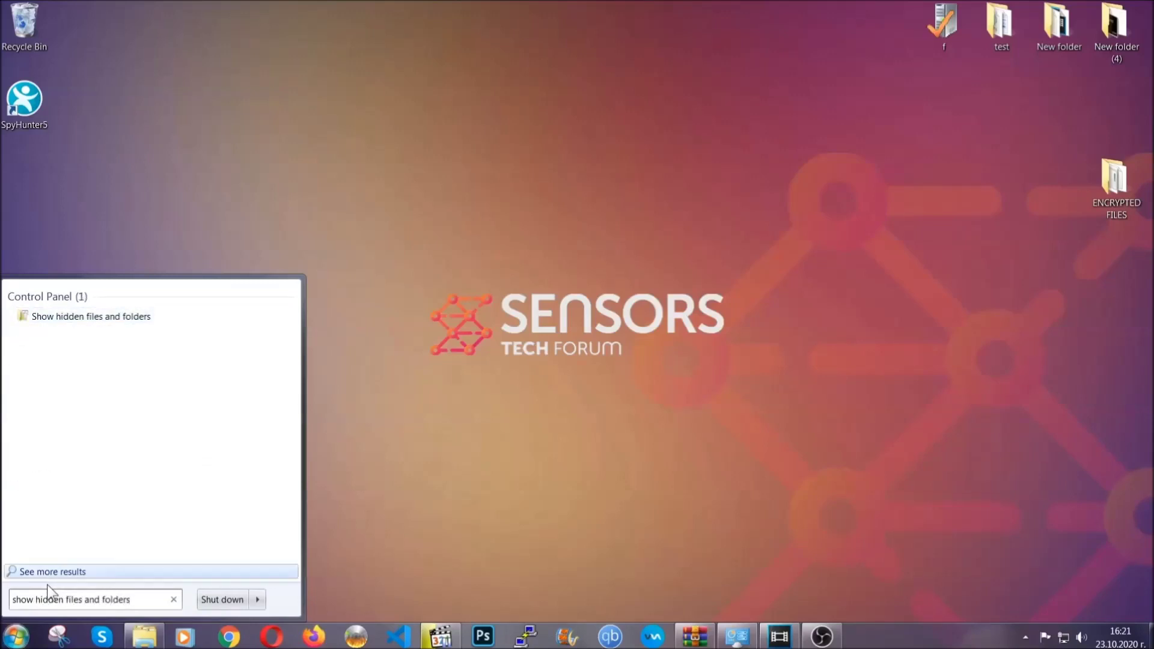
{"action": "left_click", "coordinate": [135, 322]}
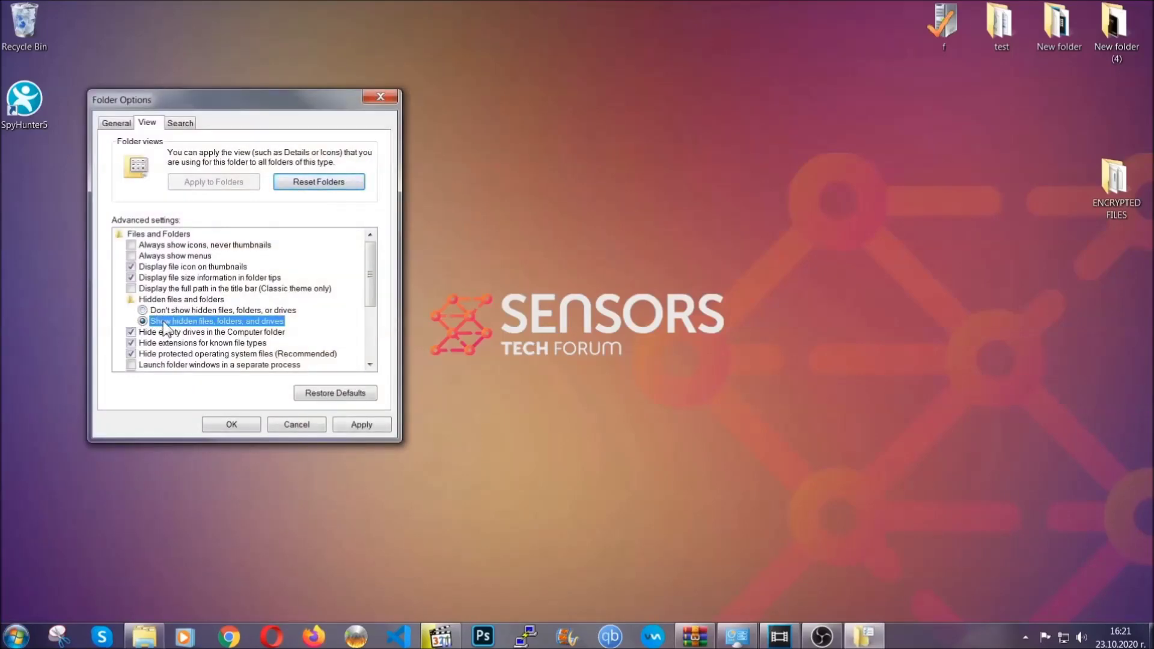
{"action": "left_click", "coordinate": [358, 428]}
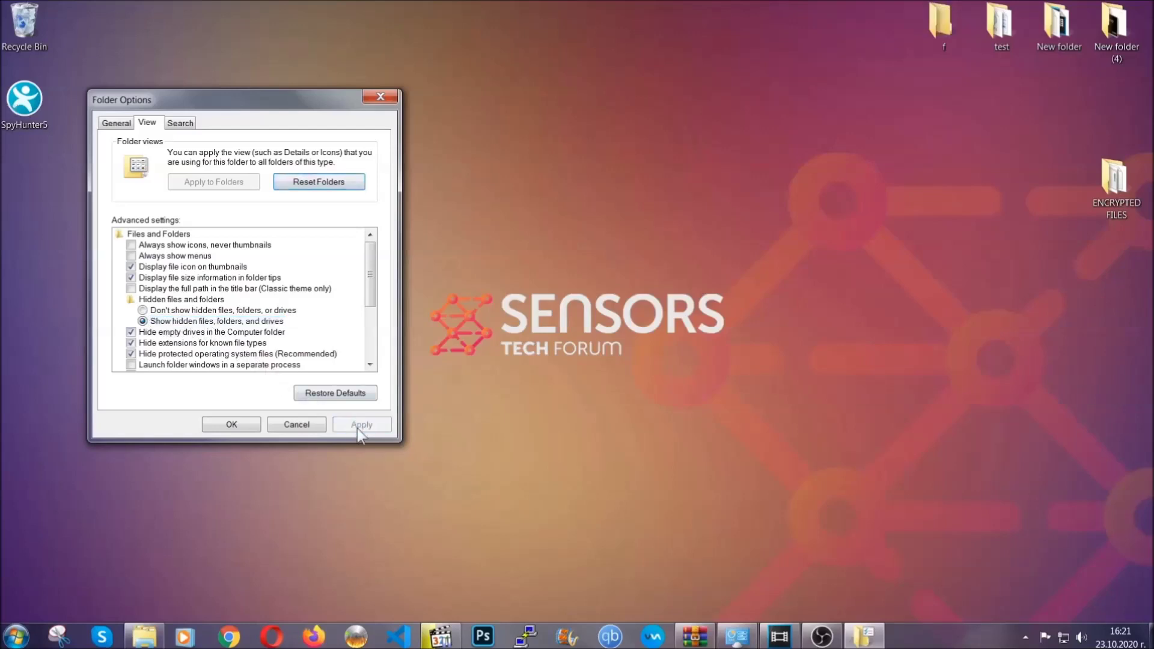
{"action": "left_click", "coordinate": [227, 423]}
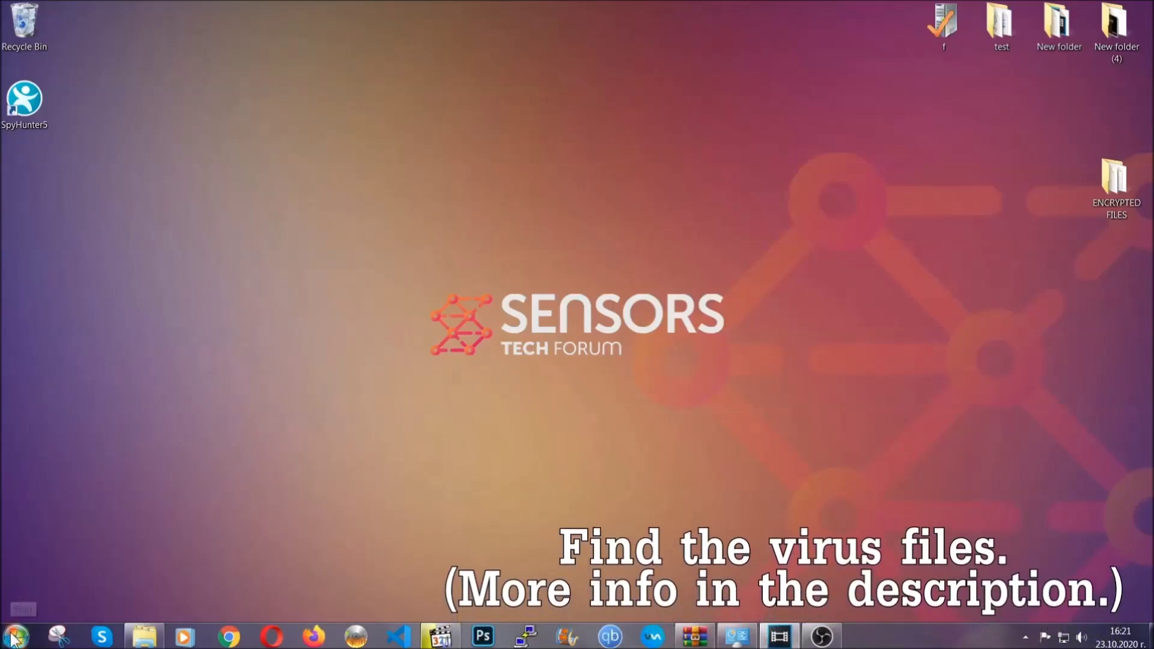
Search Computer for 'fileextension:exe Example Virus Name'
{"action": "key", "text": "super"}
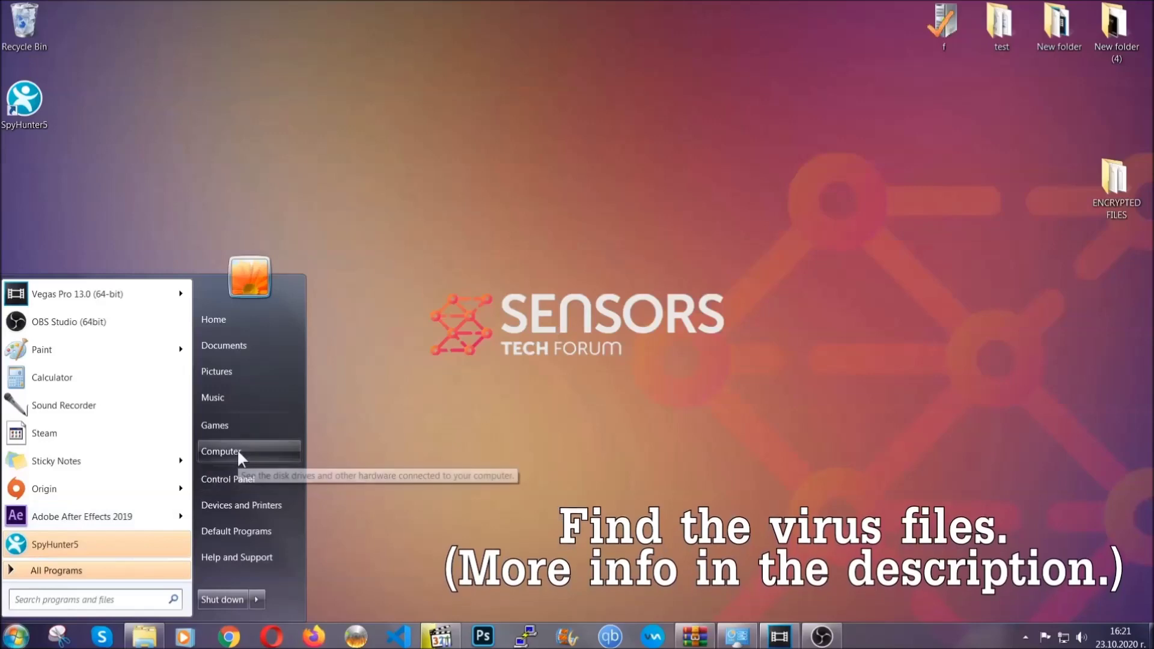
{"action": "left_click", "coordinate": [237, 449]}
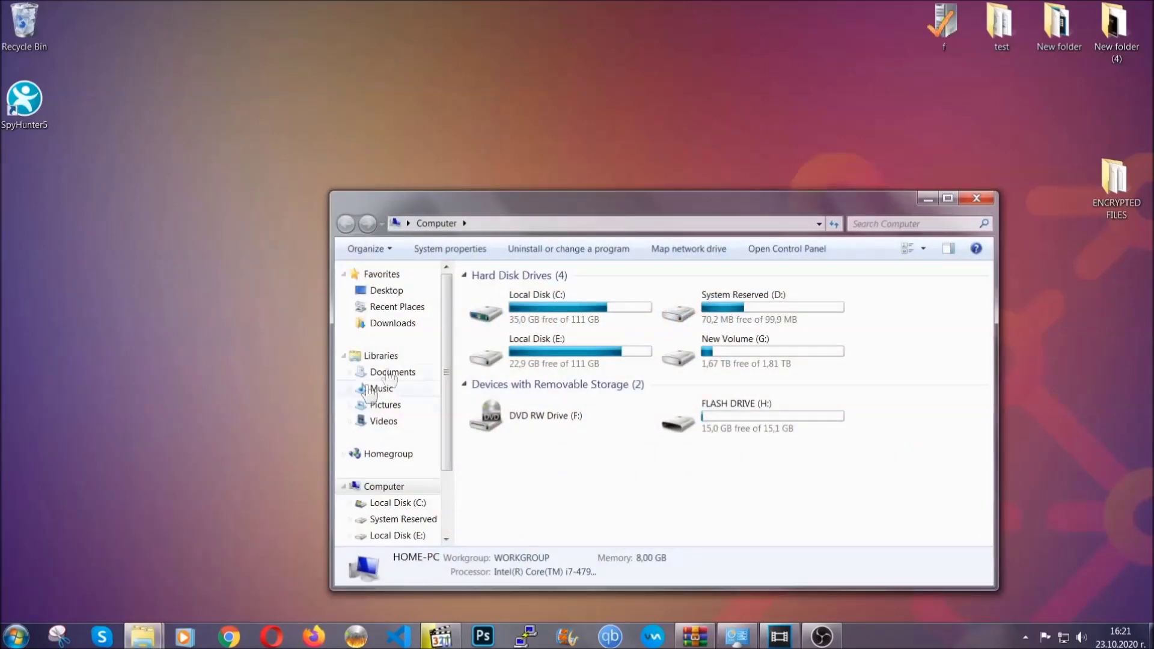
{"action": "left_click_drag", "start_coordinate": [628, 212], "coordinate": [553, 161]}
{"action": "type", "text": "files"}
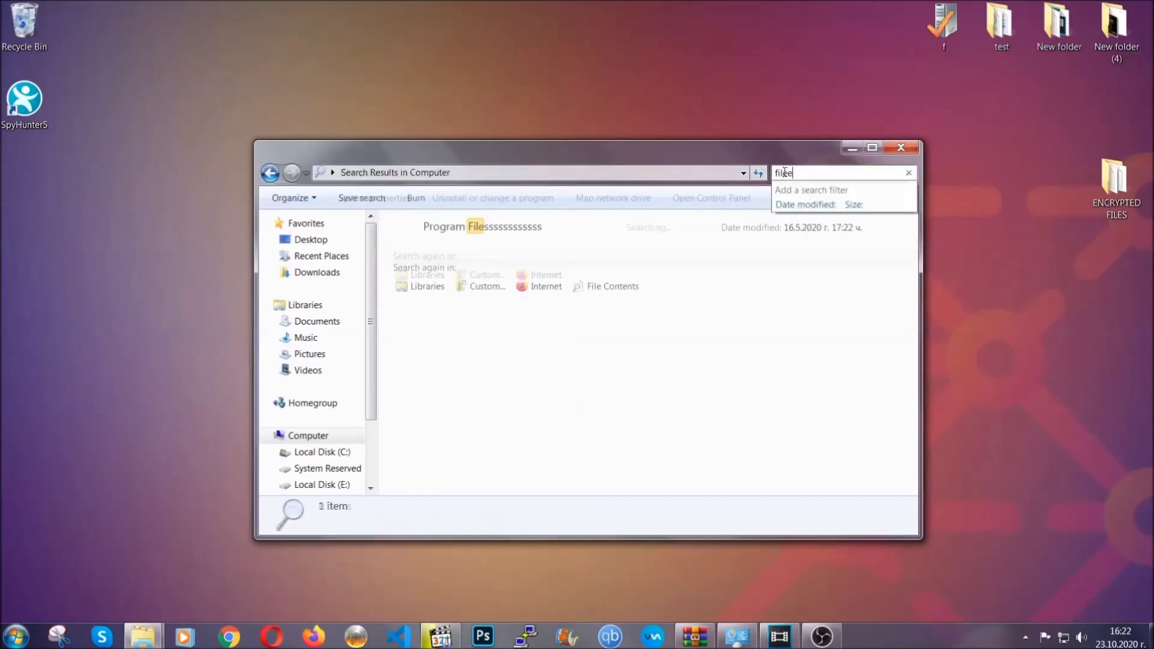
{"action": "type", "text": "extension:exe E"}
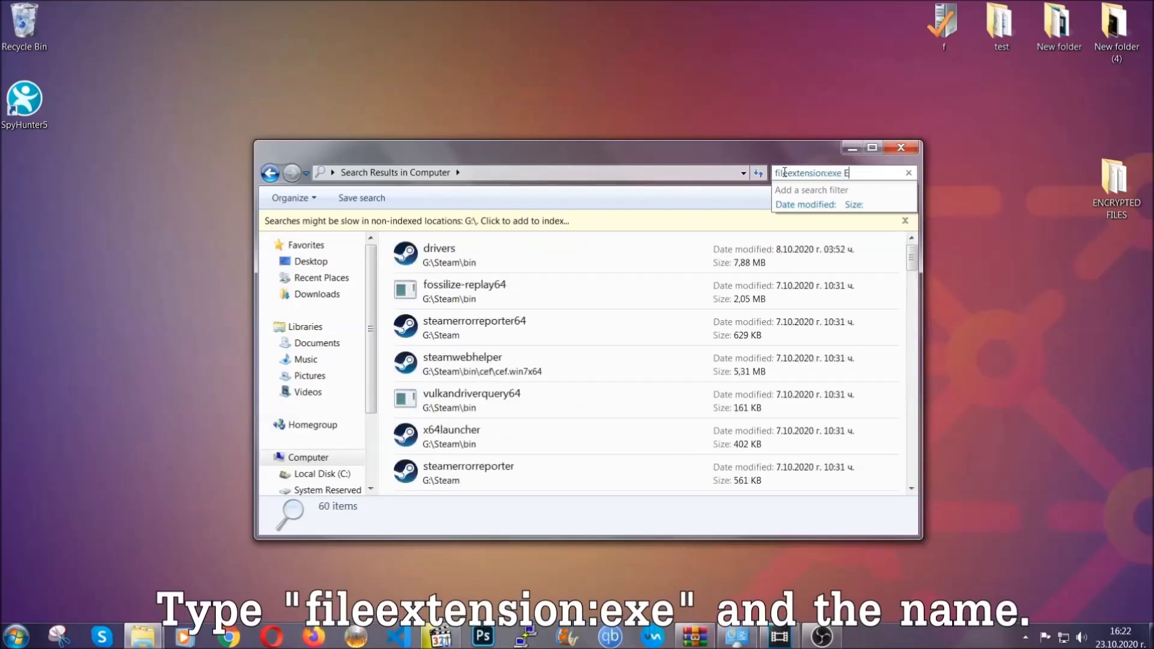
{"action": "type", "text": "xample"}
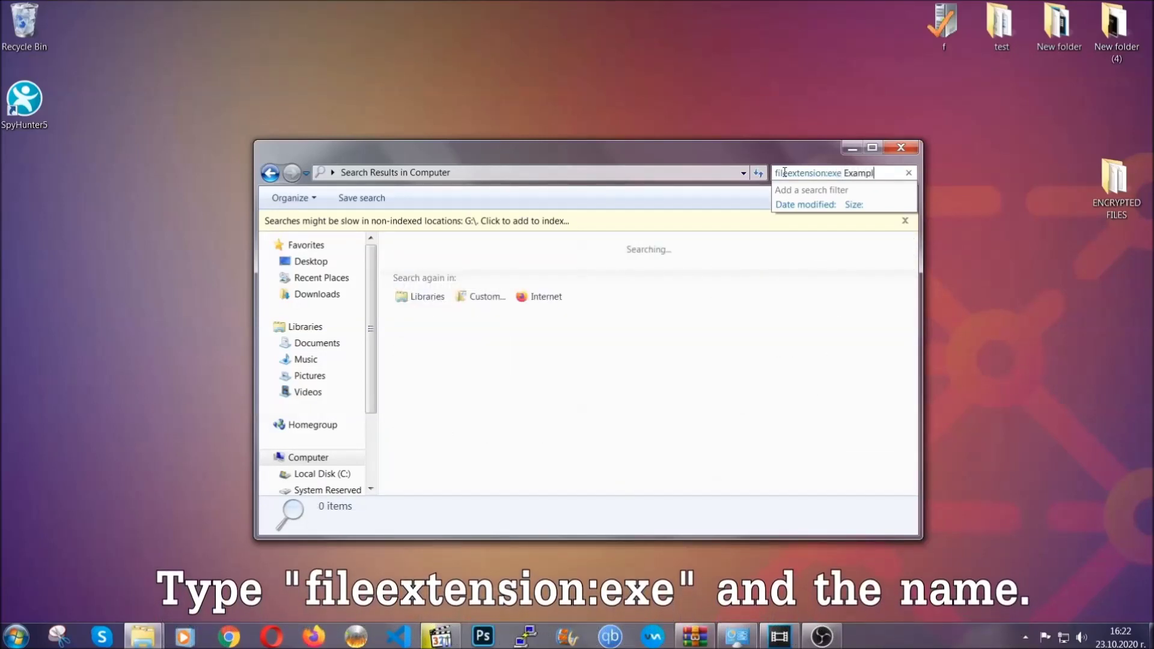
{"action": "type", "text": " Virus Name"}
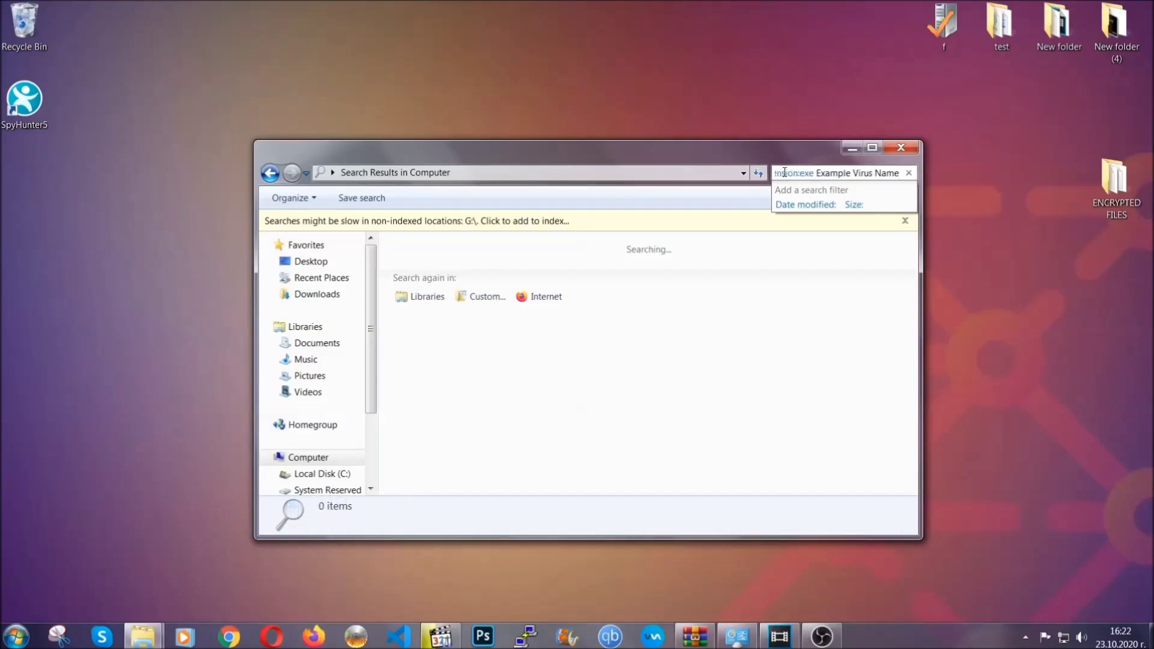
{"action": "key", "text": "Return"}
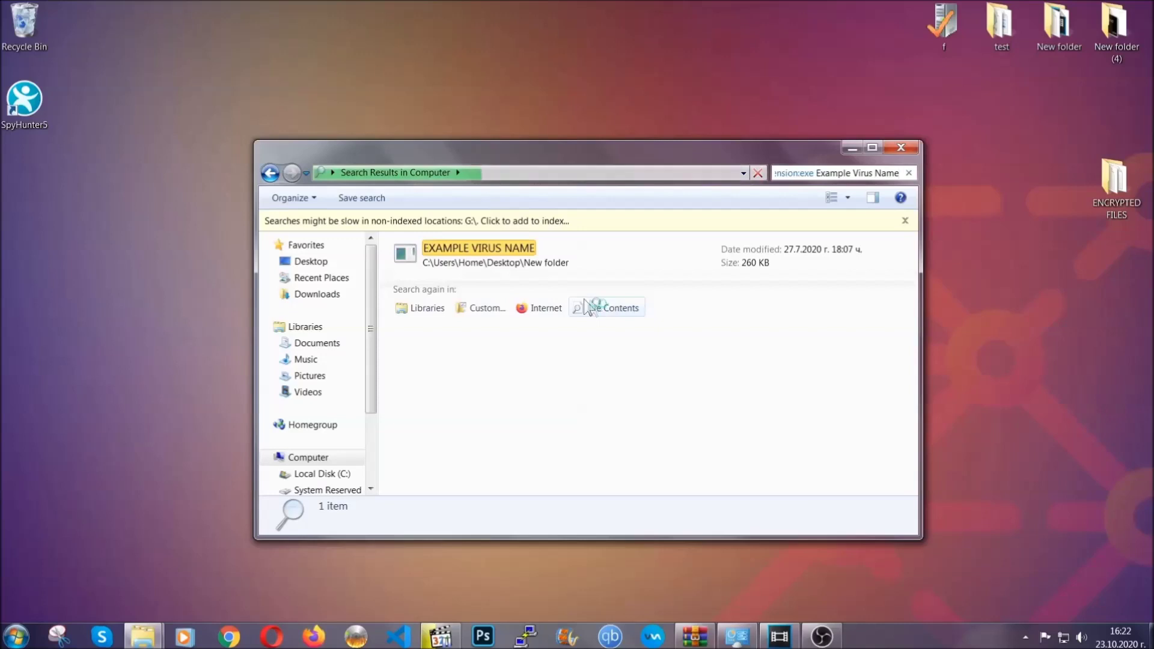
Delete EXAMPLE VIRUS NAME.exe to the Recycle Bin and close the search window
{"action": "left_click", "coordinate": [504, 244]}
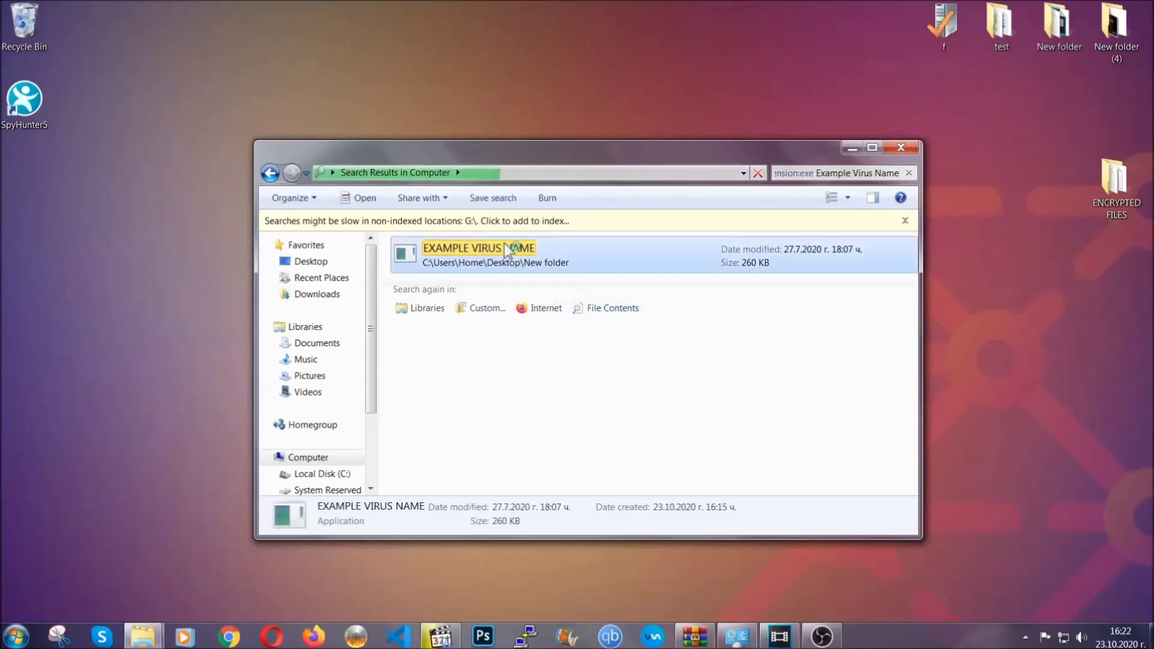
{"action": "right_click", "coordinate": [510, 253]}
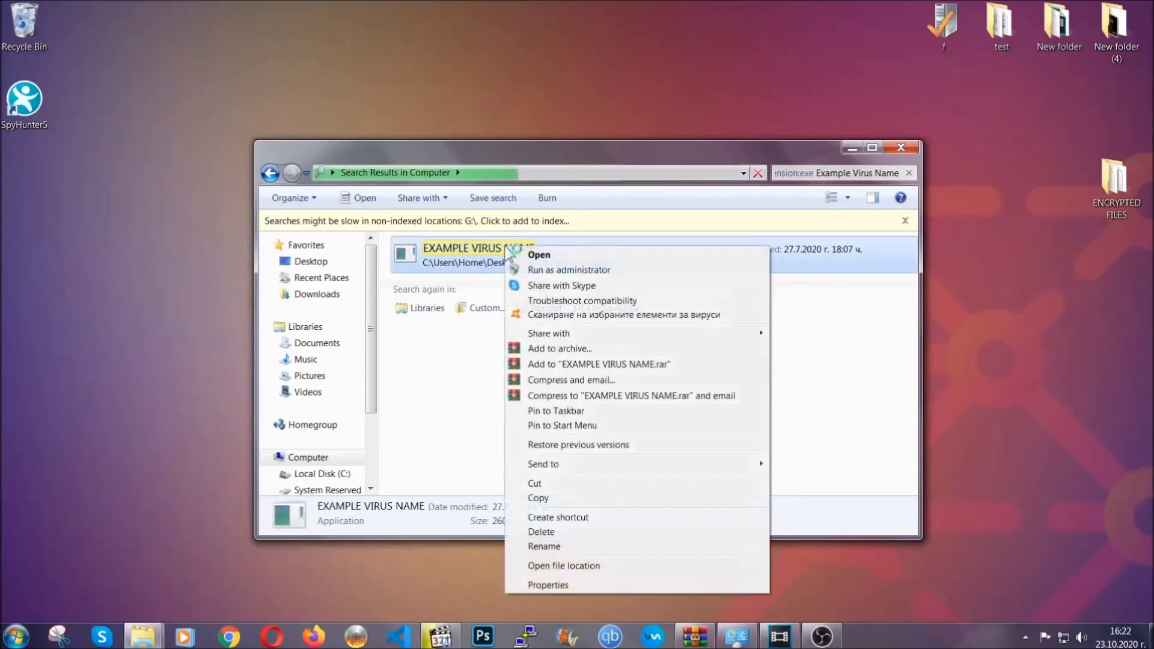
{"action": "left_click", "coordinate": [552, 532]}
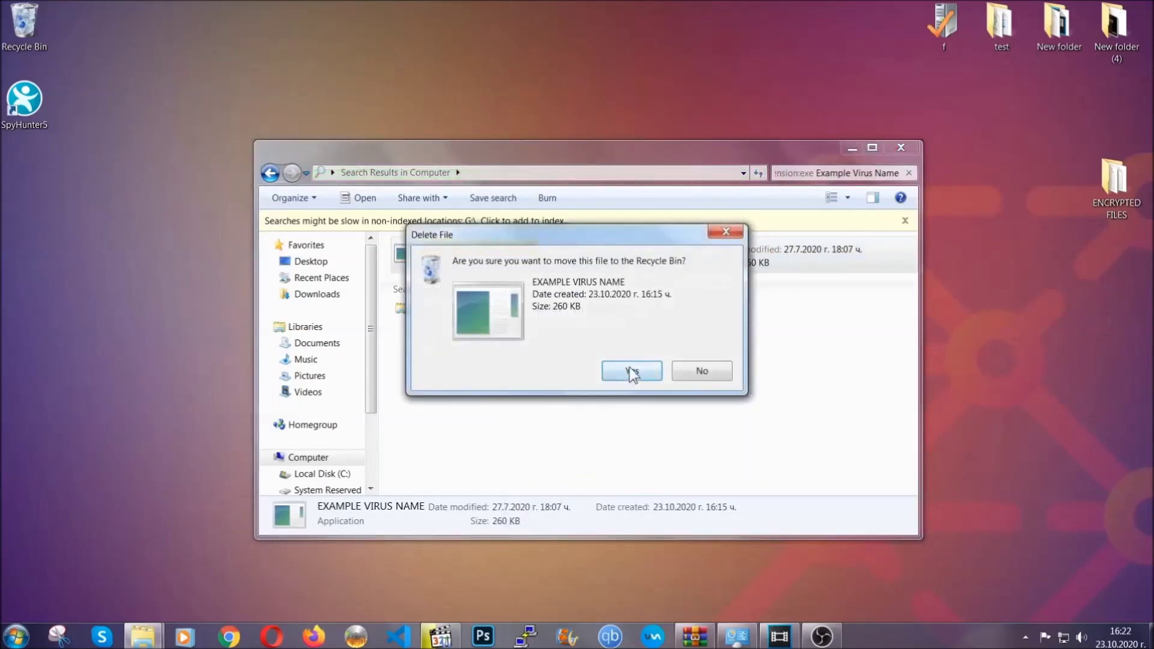
{"action": "left_click", "coordinate": [631, 374]}
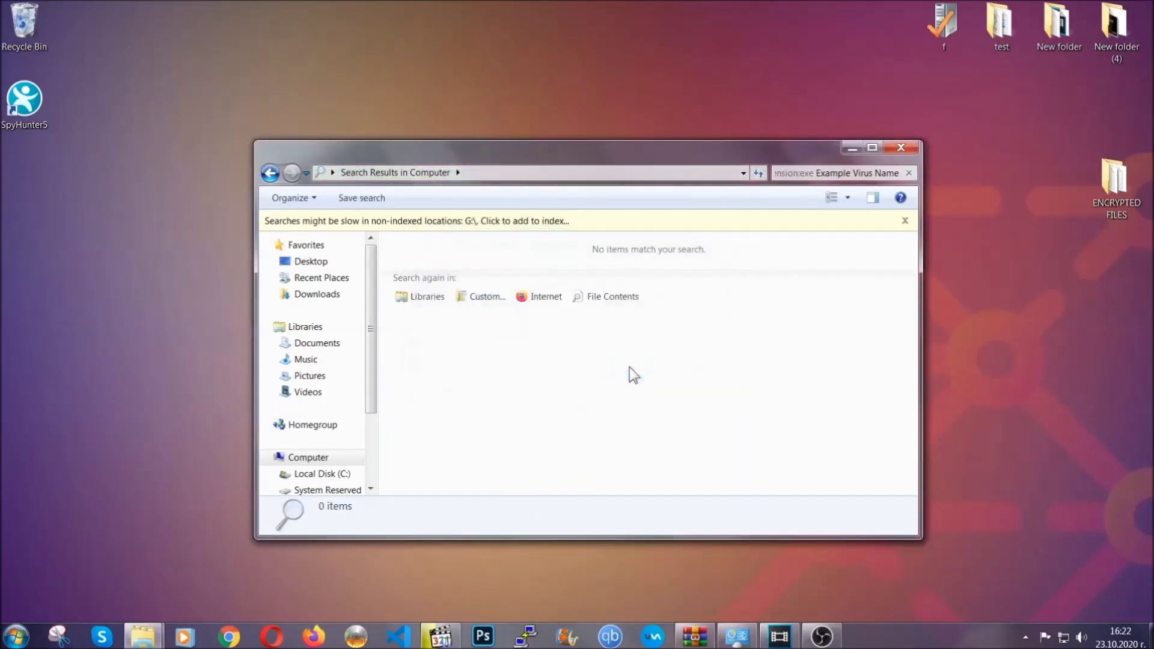
{"action": "left_click", "coordinate": [902, 147]}
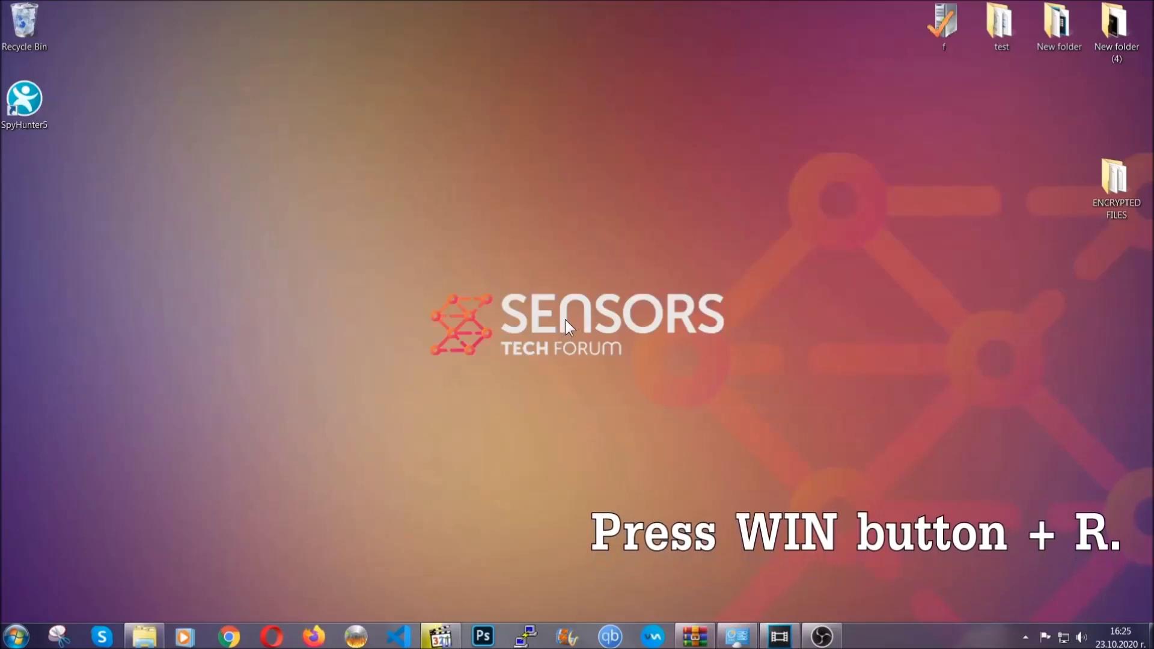
Replace 'cmd' with REGEDIT in the Win+R Run dialog and launch it
{"action": "key", "text": "super+r"}
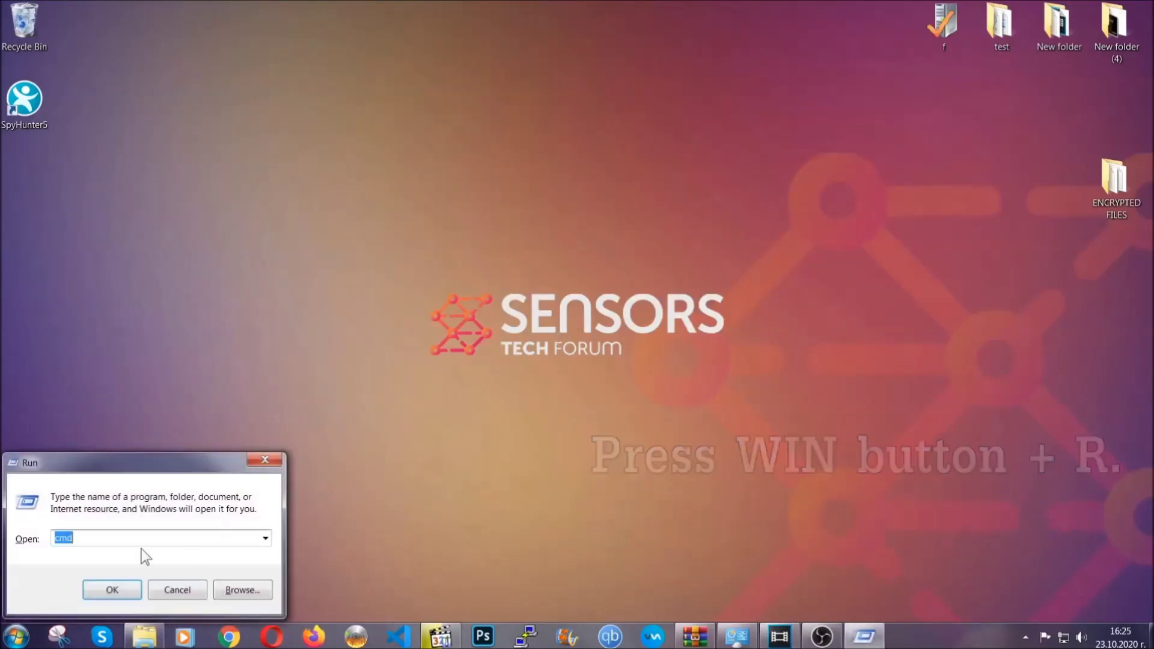
{"action": "left_click", "coordinate": [123, 540]}
{"action": "left_click_drag", "start_coordinate": [108, 546], "coordinate": [15, 543]}
{"action": "type", "text": "REGEDIT"}
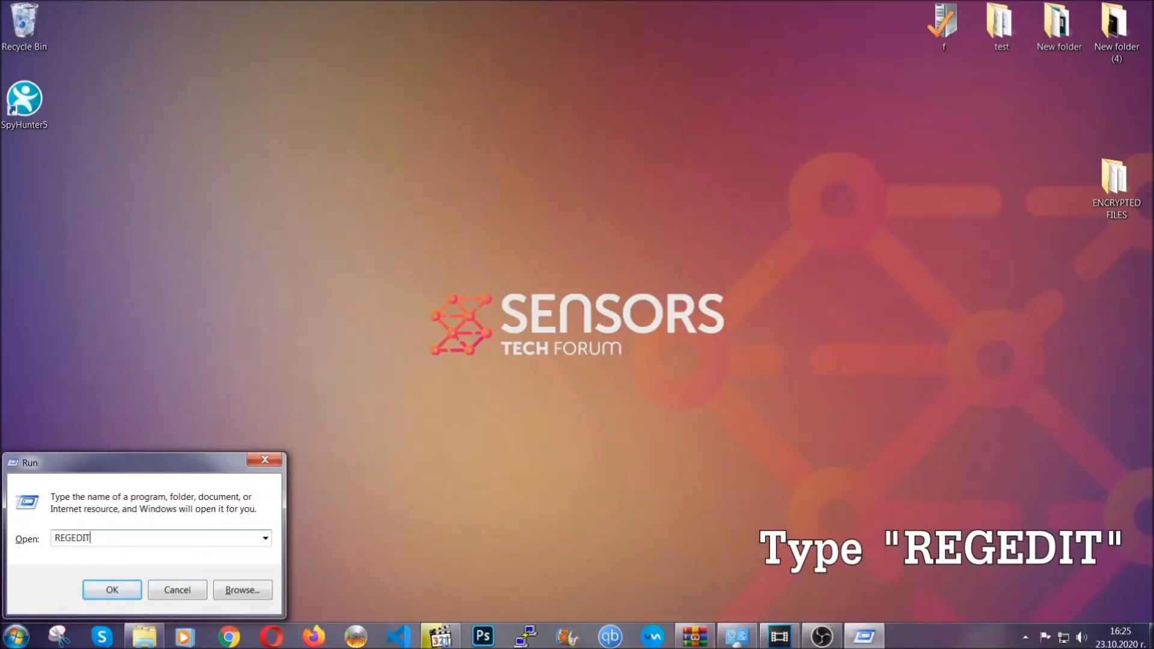
{"action": "left_click", "coordinate": [100, 589]}
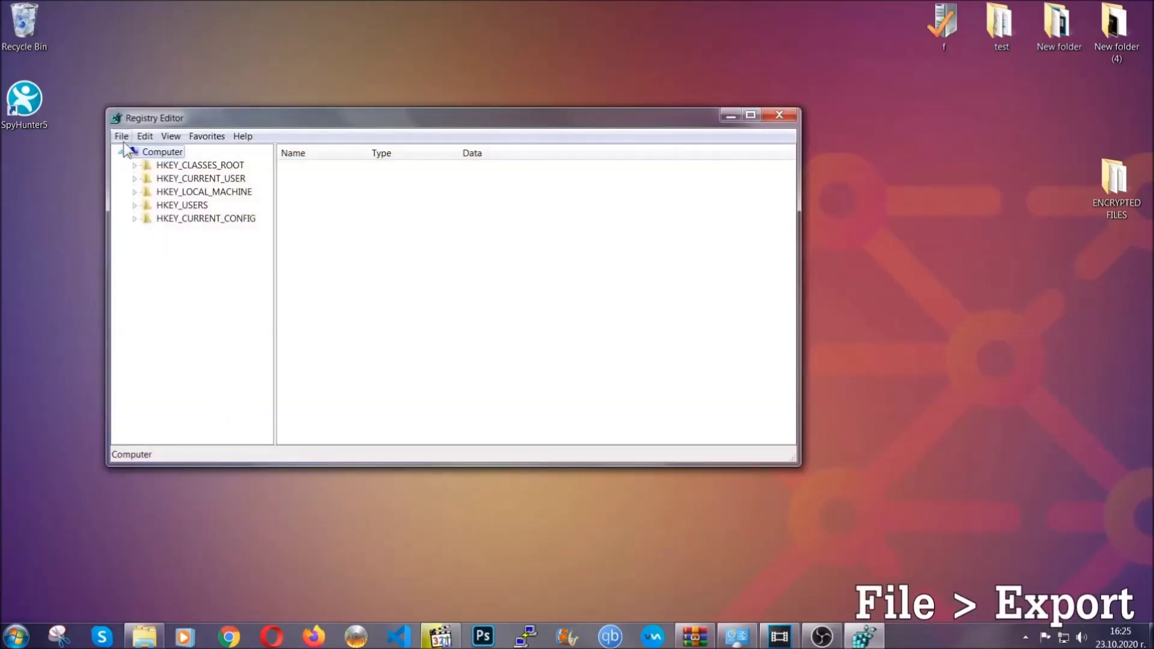
Export the full registry as BACKUP.reg to the Desktop
{"action": "left_click", "coordinate": [121, 136]}
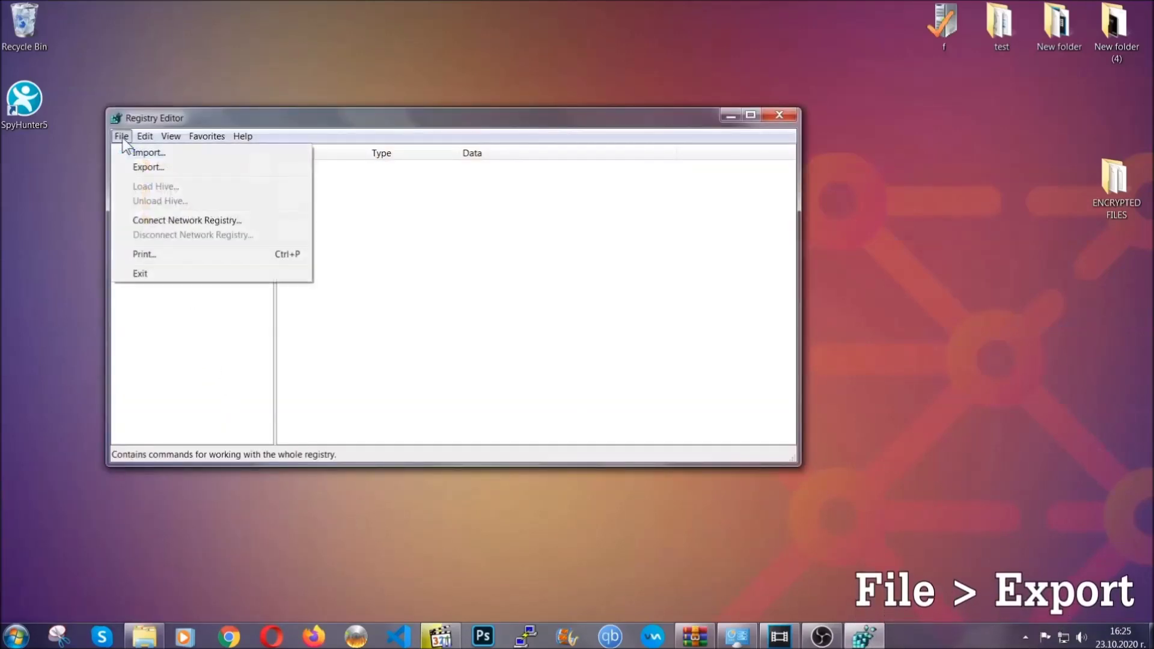
{"action": "left_click", "coordinate": [150, 166]}
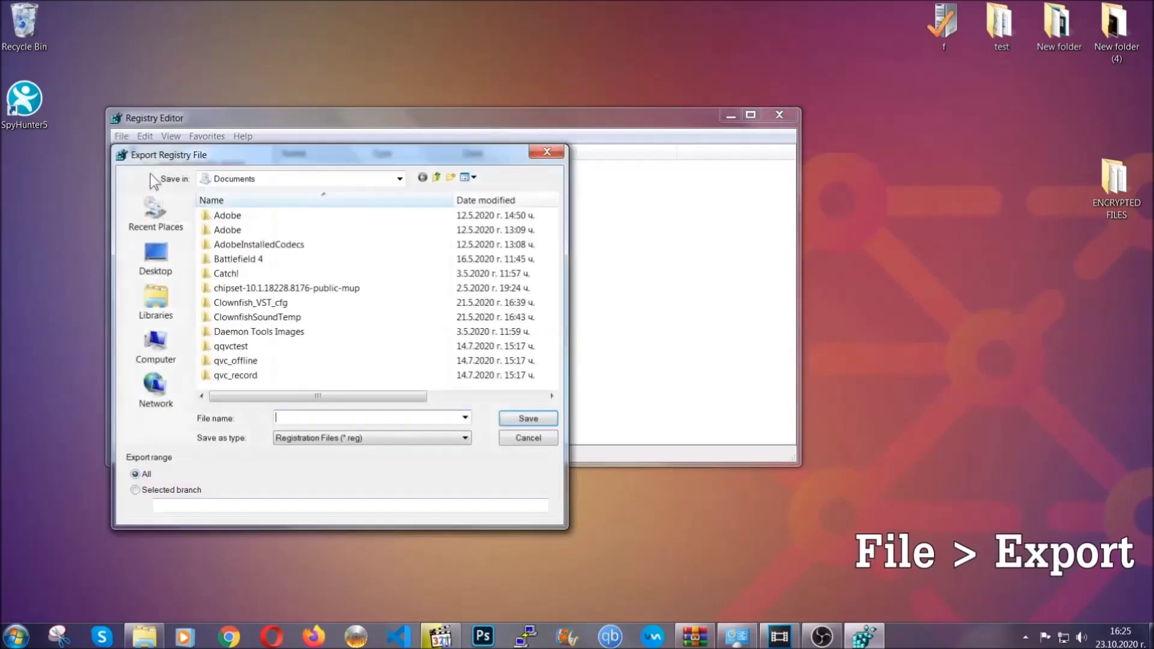
{"action": "left_click", "coordinate": [153, 257]}
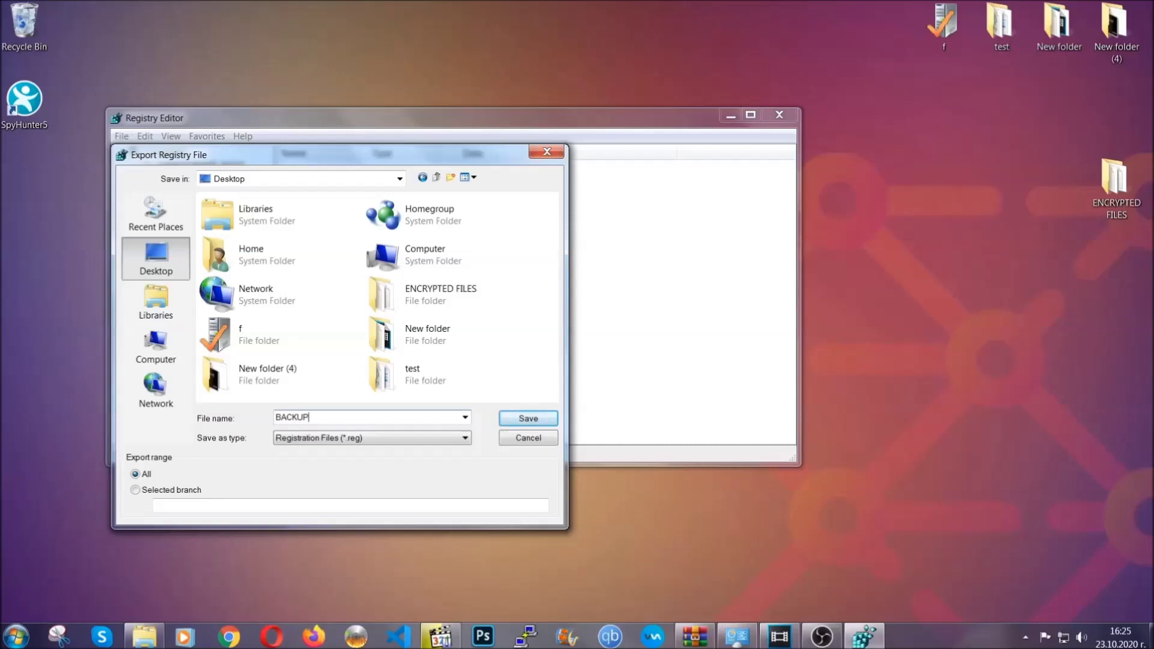
{"action": "left_click", "coordinate": [521, 422]}
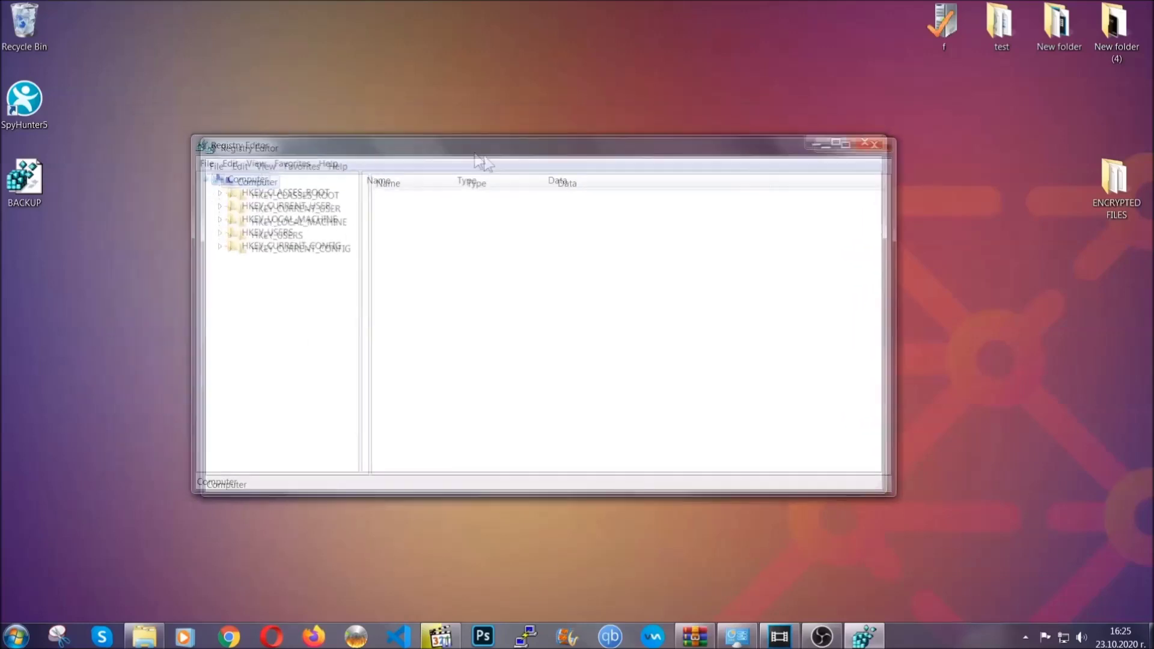
{"action": "left_click_drag", "start_coordinate": [389, 126], "coordinate": [504, 163]}
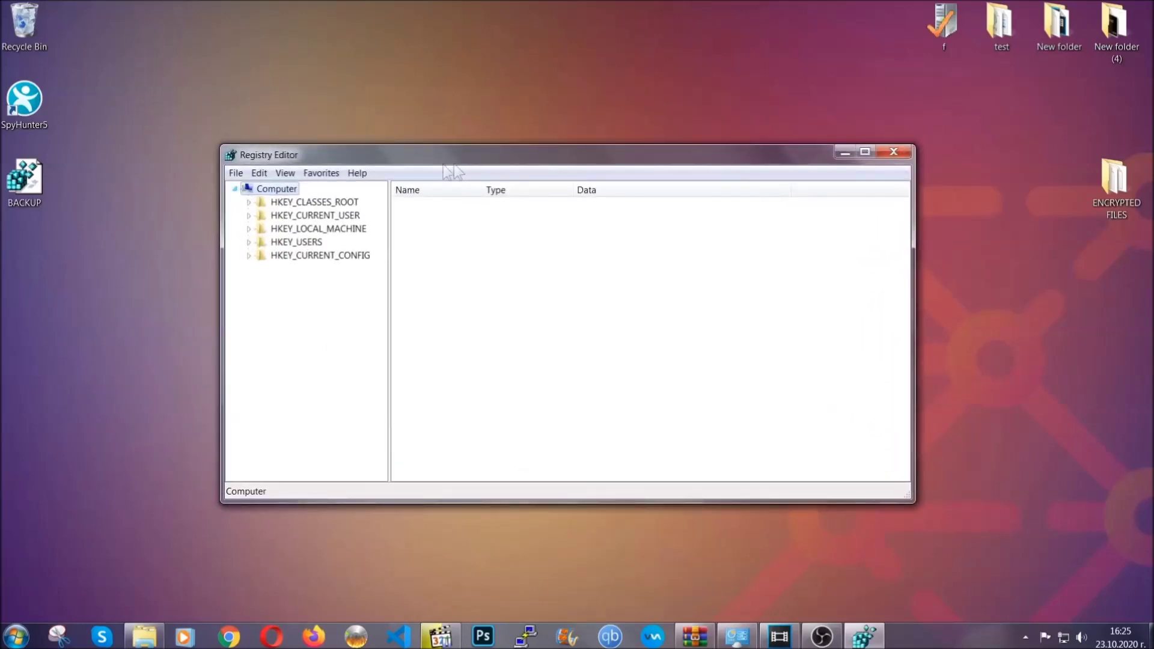
{"action": "left_click", "coordinate": [236, 173]}
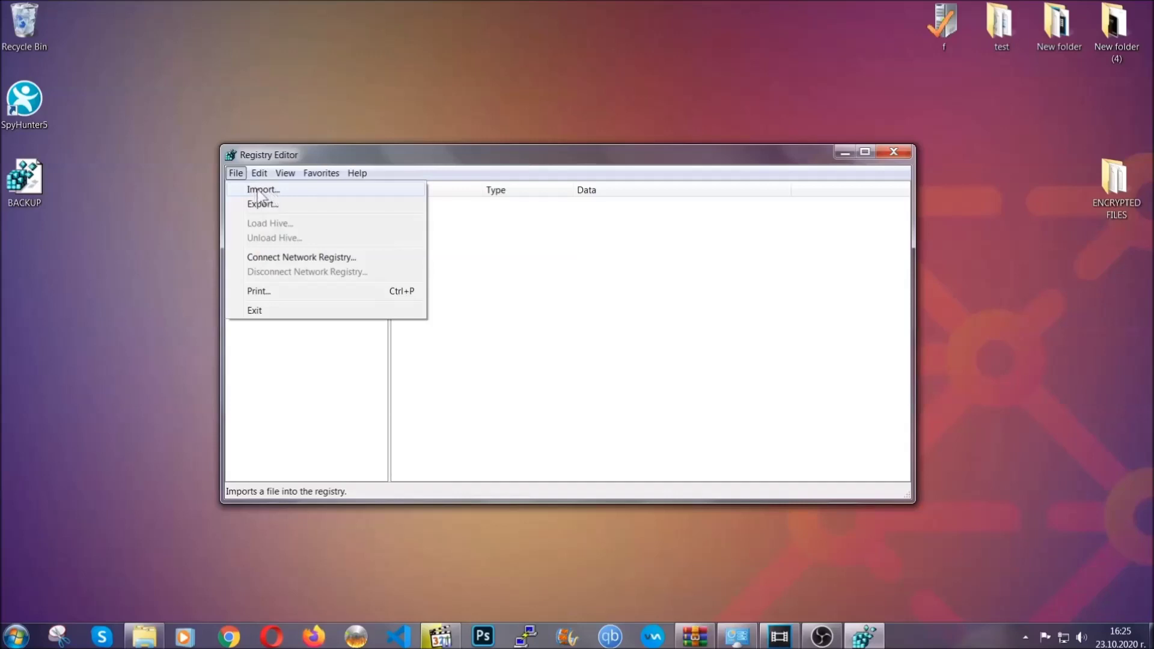
Search the registry for 'RunOnce', then open the CurrentVersion Run key listing THE VIRUS
{"action": "left_click", "coordinate": [236, 173]}
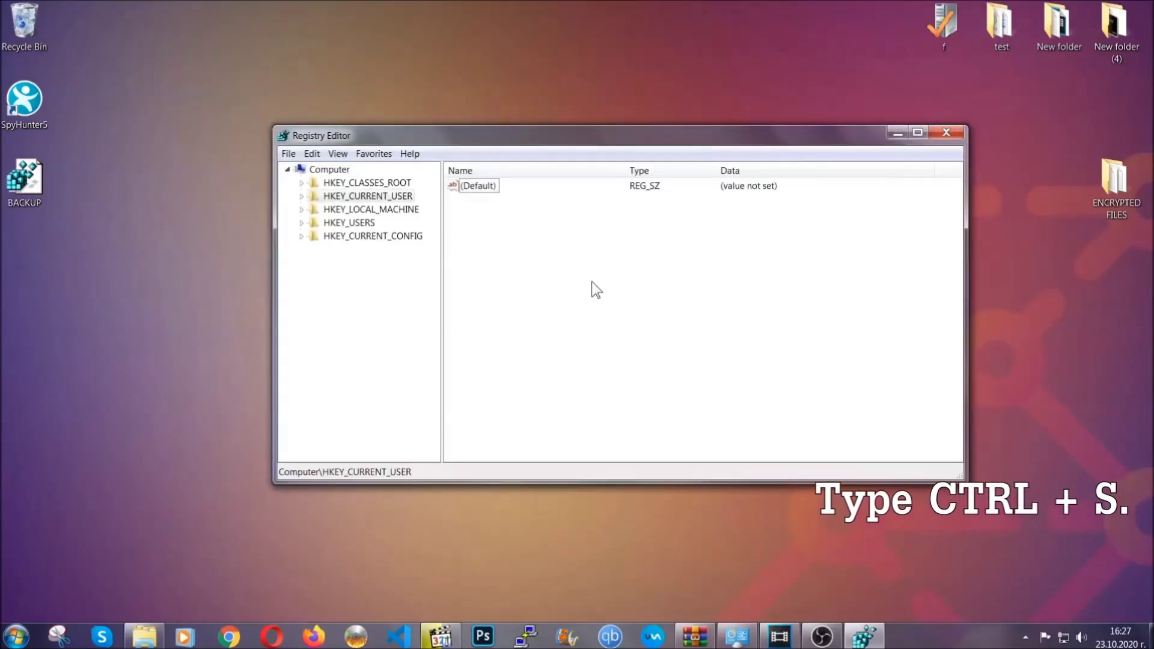
{"action": "key", "text": "ctrl+f"}
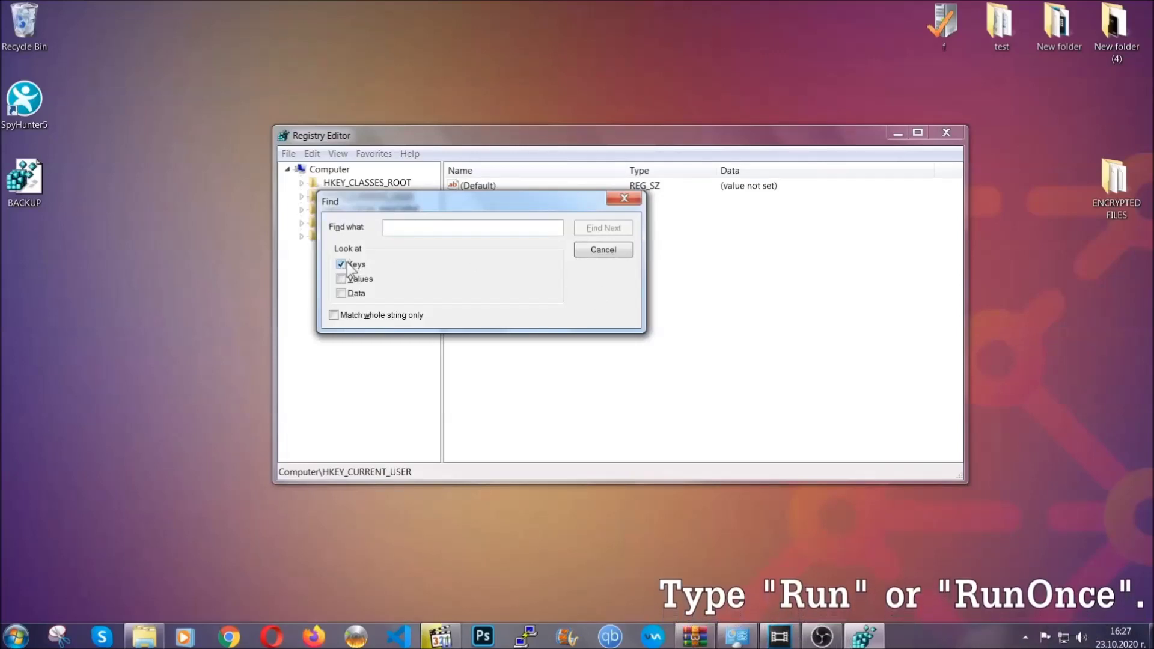
{"action": "left_click", "coordinate": [399, 227]}
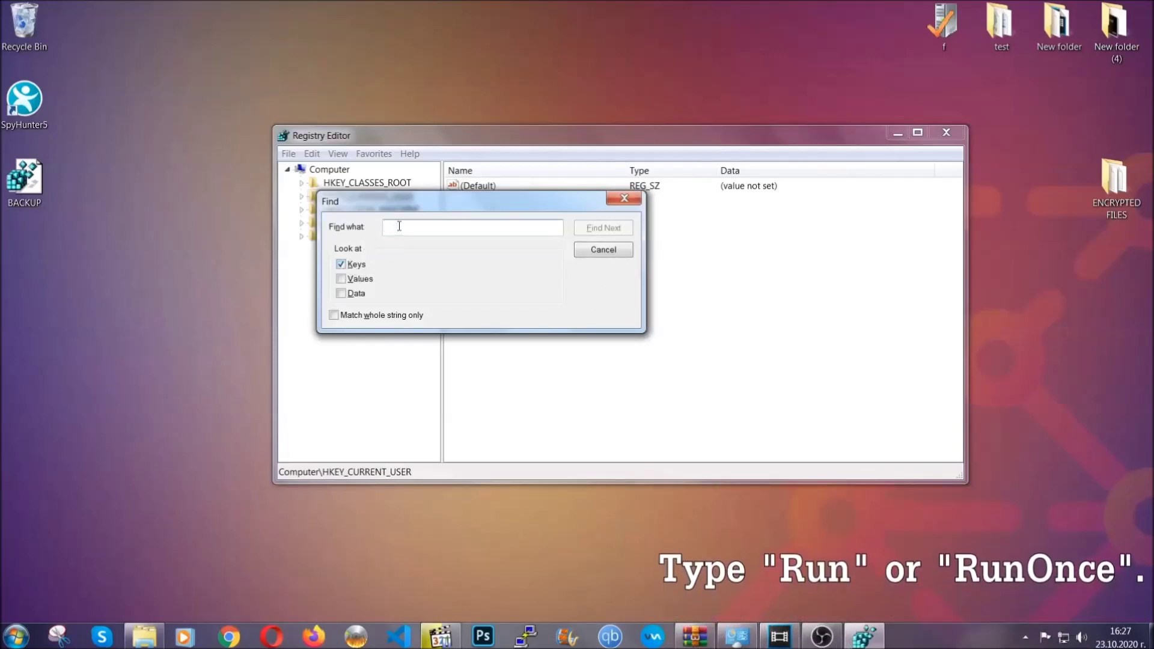
{"action": "type", "text": "RunO"}
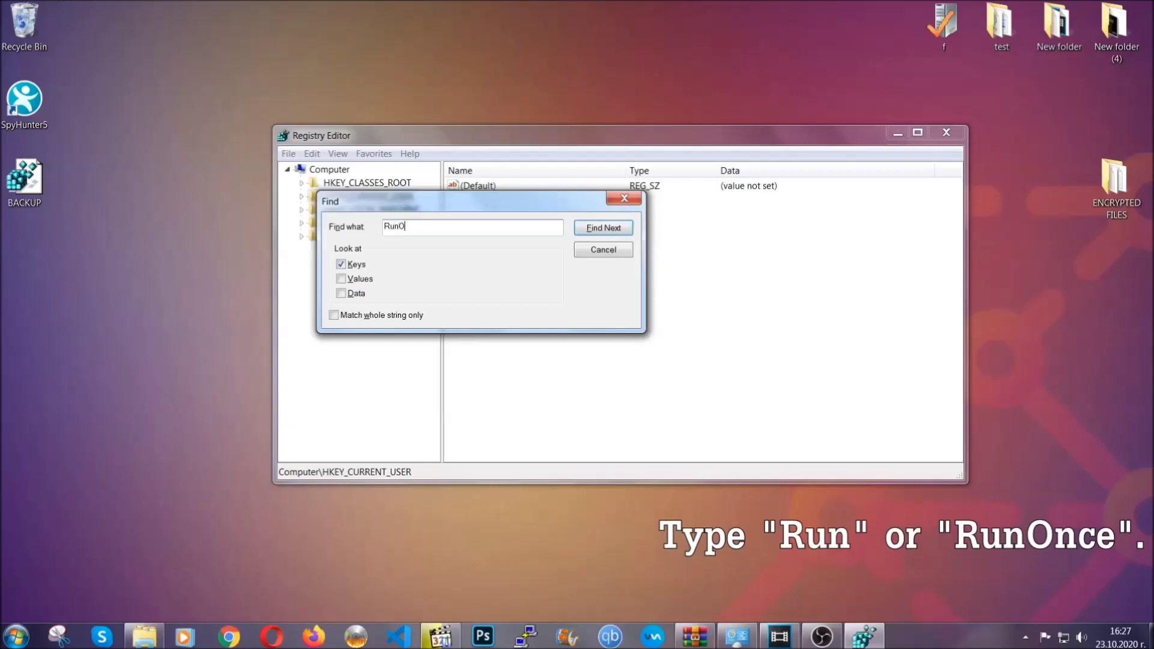
{"action": "type", "text": "nce"}
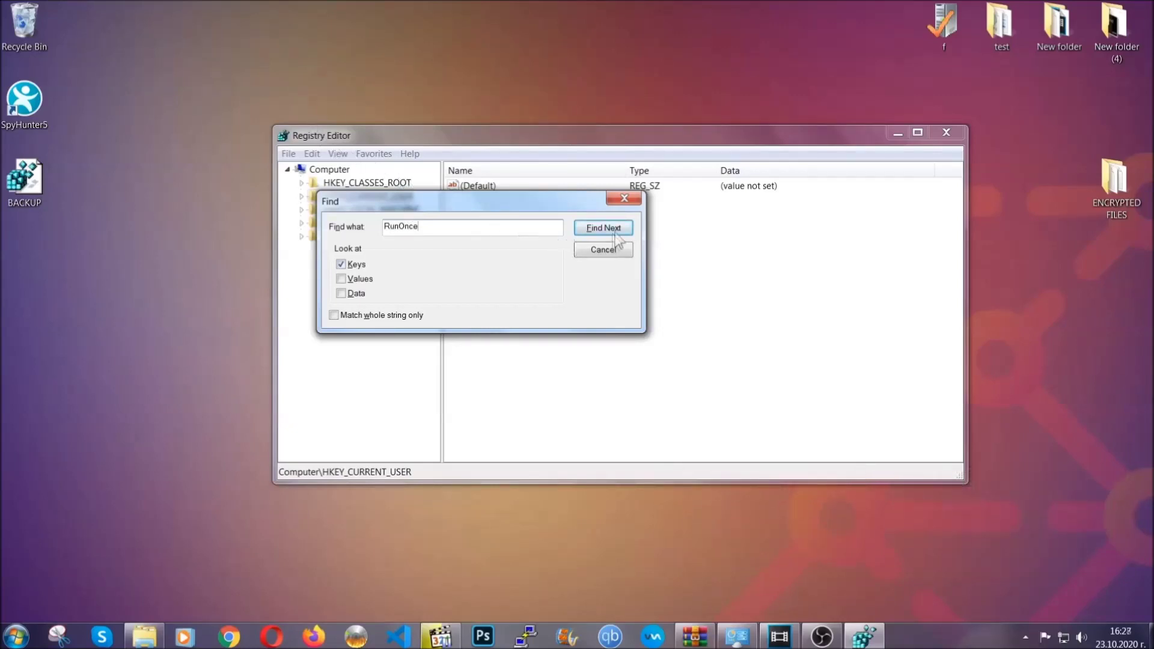
{"action": "left_click", "coordinate": [618, 228]}
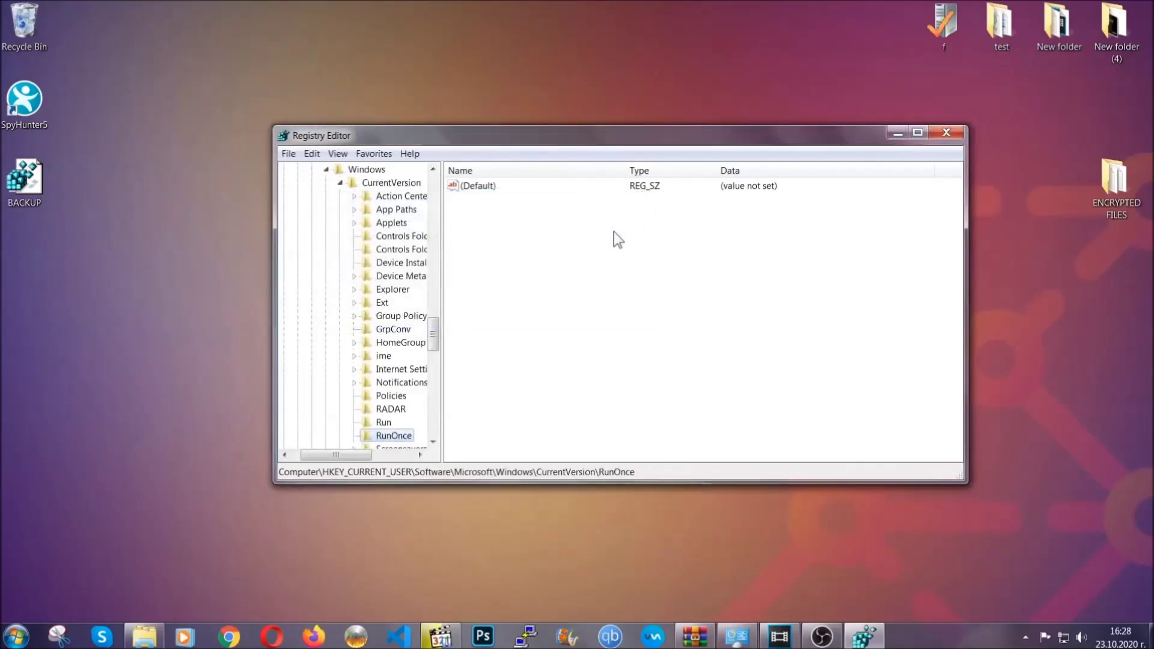
{"action": "left_click_drag", "start_coordinate": [439, 328], "coordinate": [435, 343]}
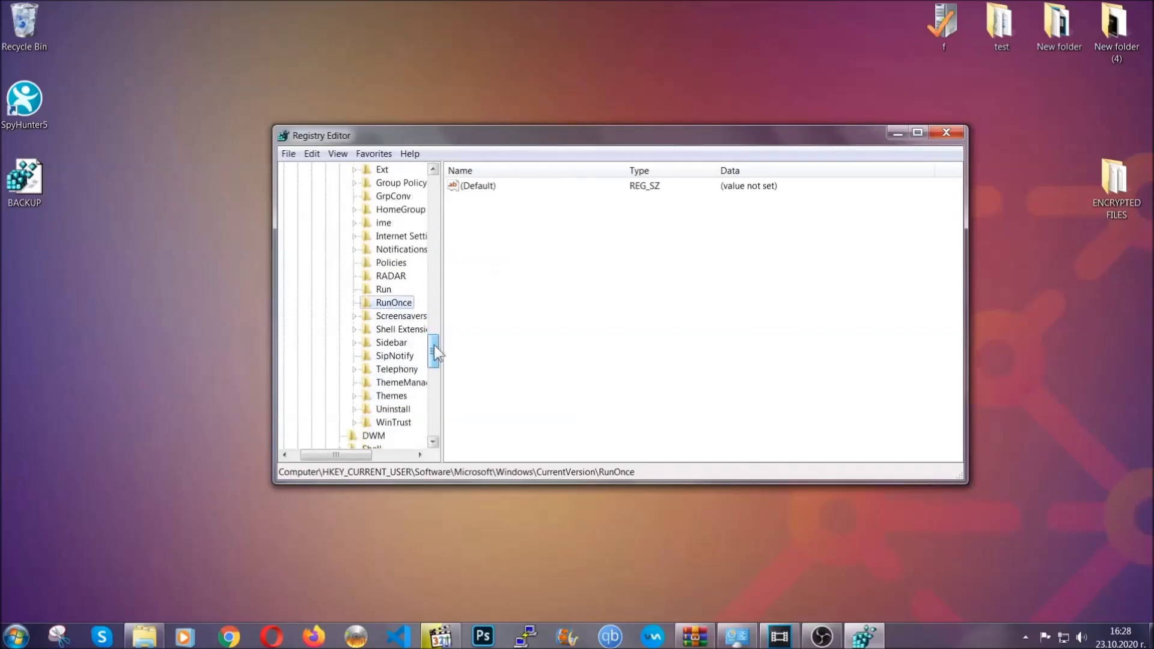
{"action": "left_click", "coordinate": [383, 289]}
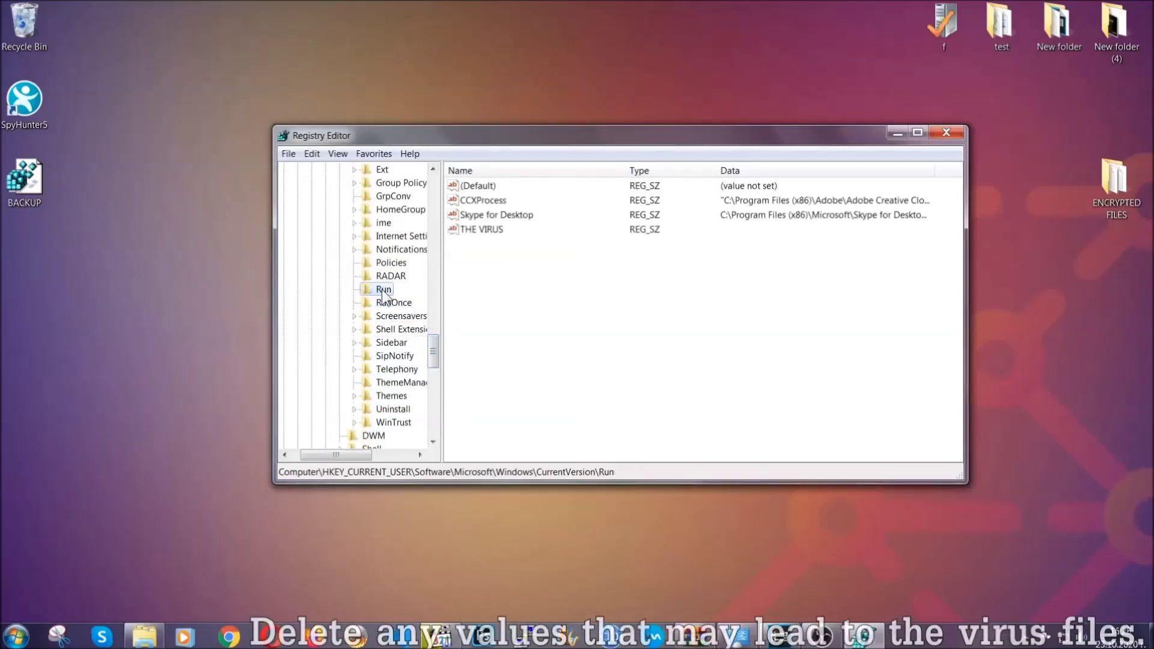
Delete the THE VIRUS value from the Run key and confirm the deletion
{"action": "left_click", "coordinate": [473, 231]}
{"action": "right_click", "coordinate": [474, 231]}
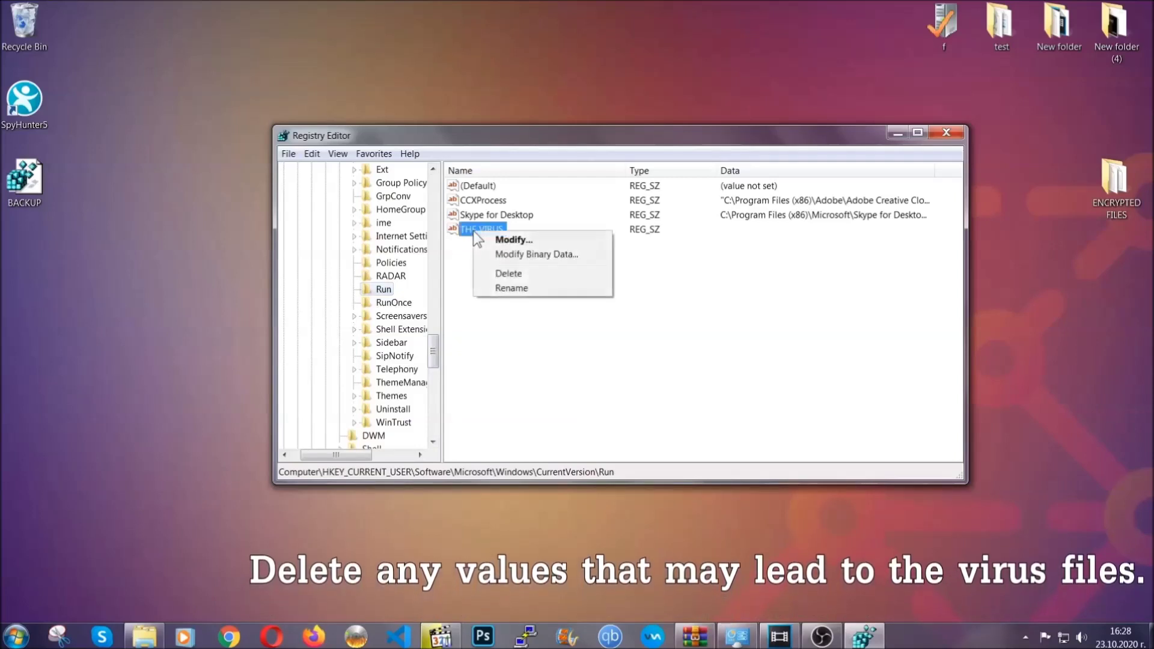
{"action": "left_click", "coordinate": [498, 274]}
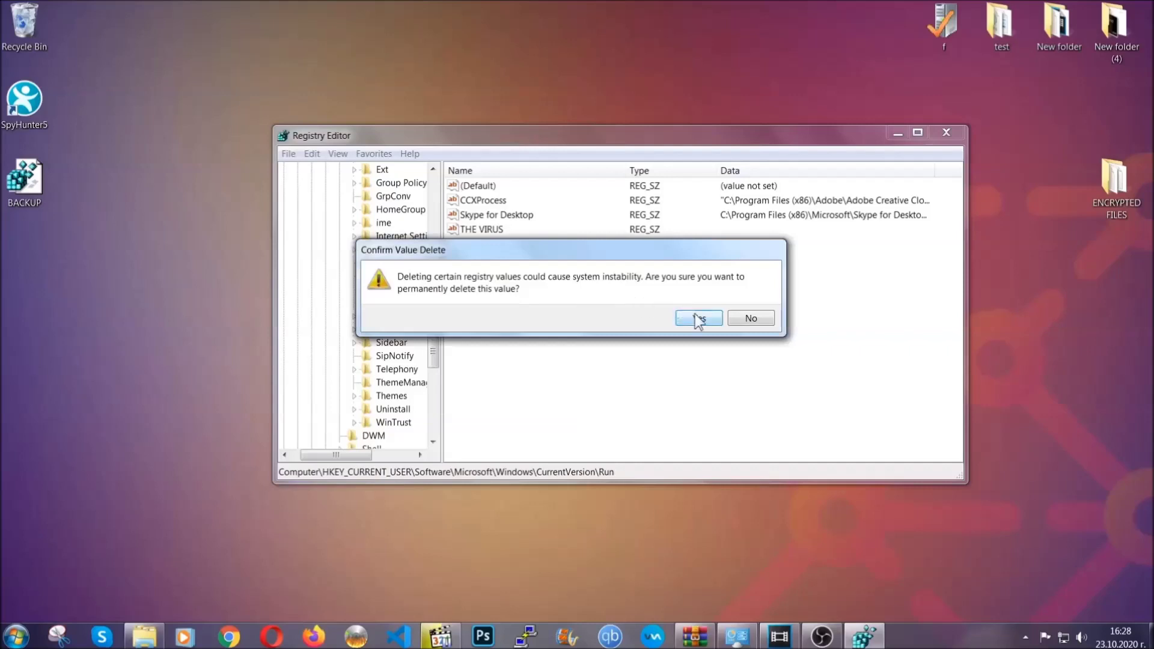
{"action": "left_click", "coordinate": [699, 320]}
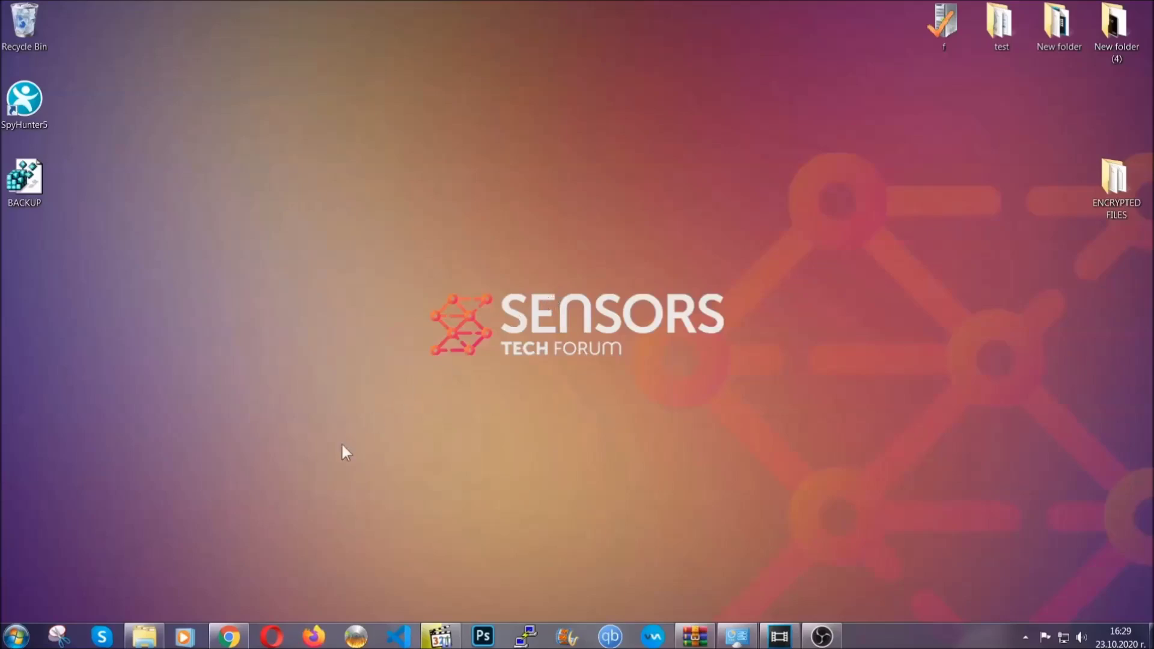
Bring up the SensorsTechForum recovery article in Chrome and select its web address
{"action": "left_click", "coordinate": [230, 637]}
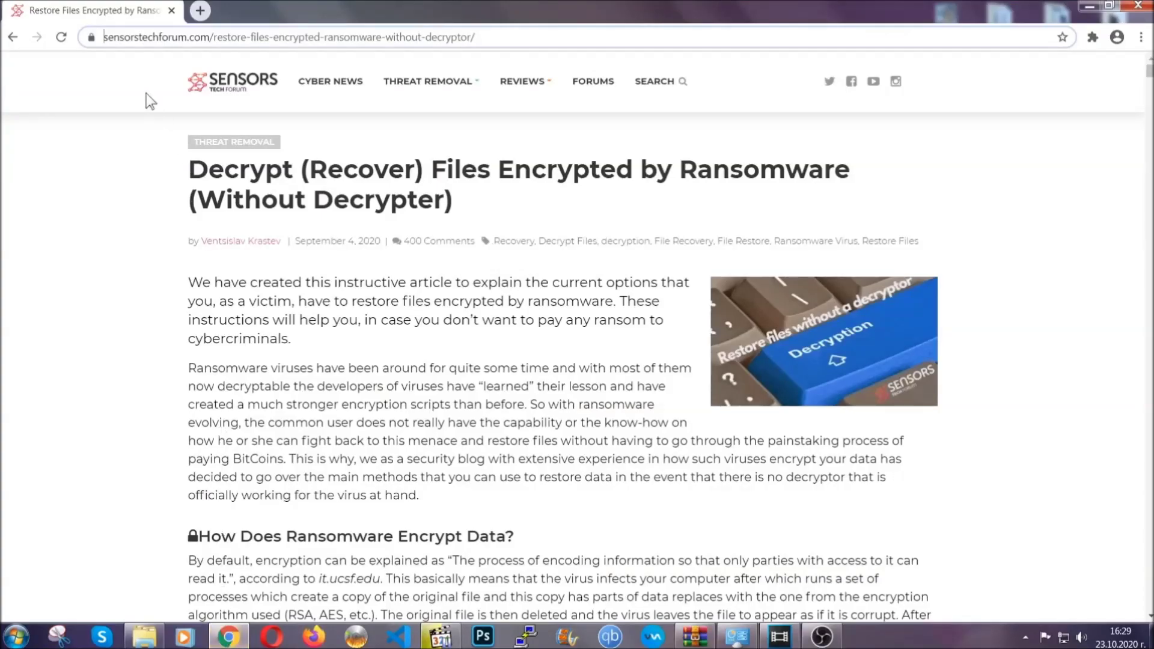
{"action": "left_click_drag", "start_coordinate": [105, 37], "coordinate": [519, 43]}
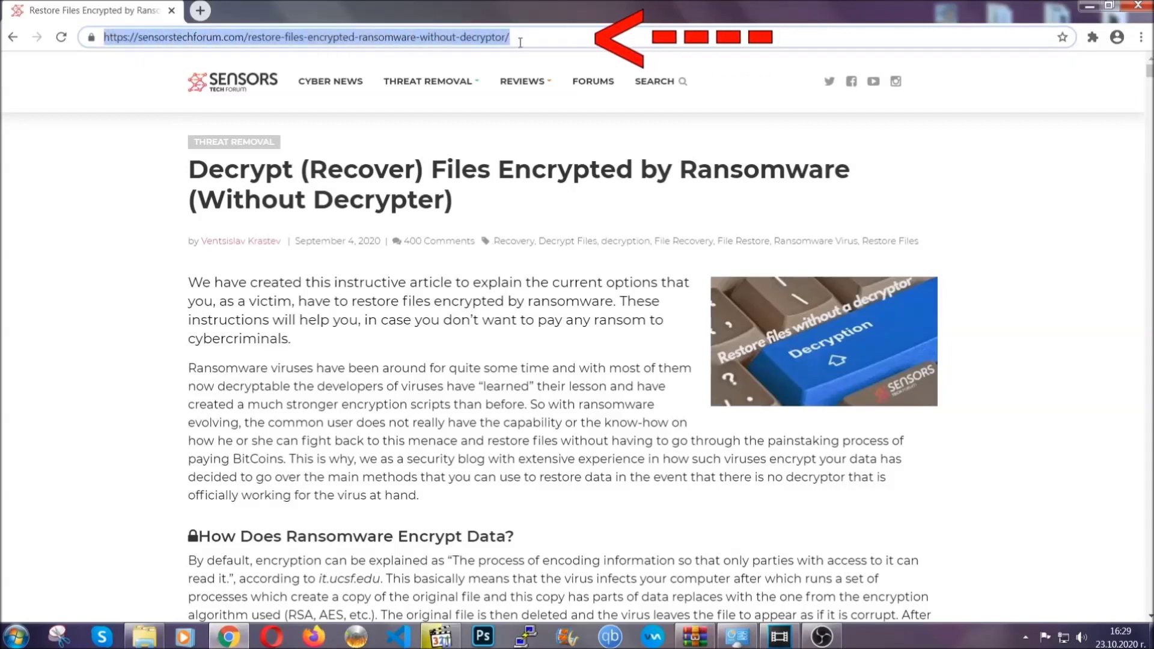
{"action": "mouse_move", "coordinate": [522, 81]}
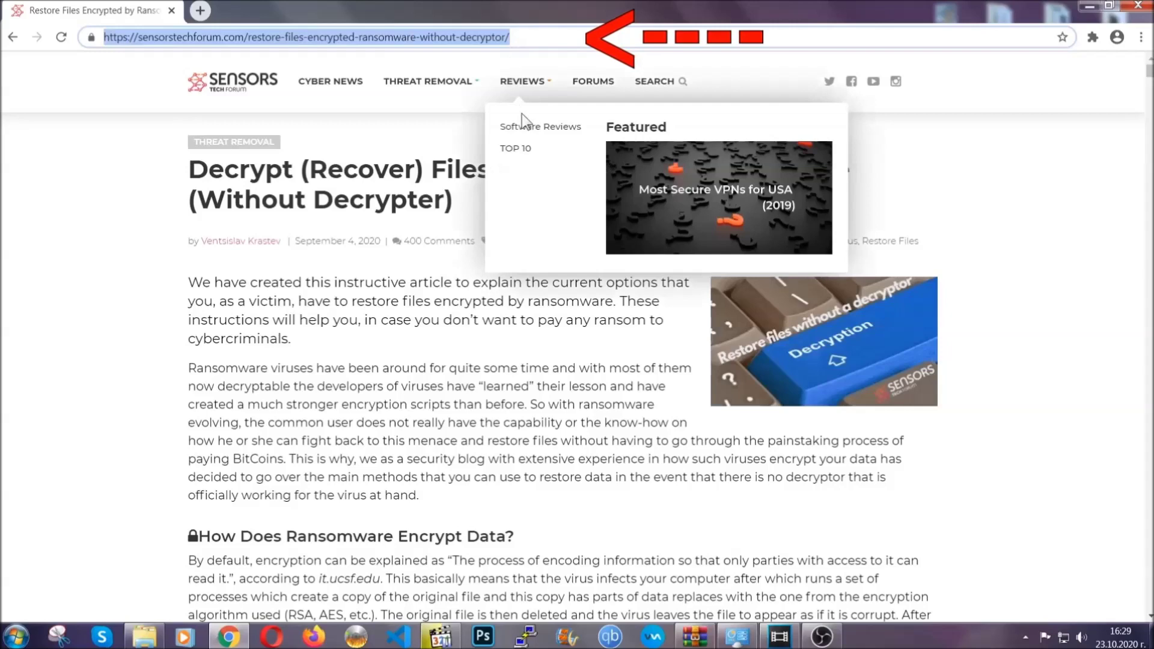
{"action": "scroll", "coordinate": [591, 325], "scroll_direction": "down", "scroll_amount": 3}
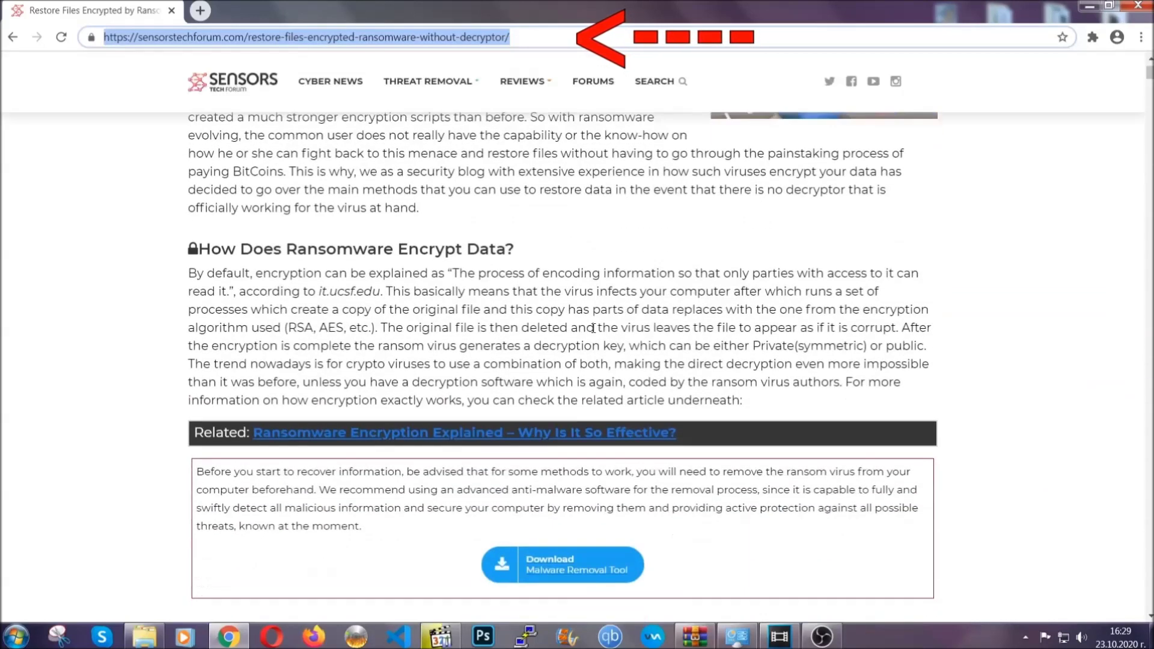
{"action": "scroll", "coordinate": [593, 327], "scroll_direction": "down", "scroll_amount": 2}
{"action": "scroll", "coordinate": [593, 328], "scroll_direction": "down", "scroll_amount": 1}
{"action": "scroll", "coordinate": [594, 331], "scroll_direction": "down", "scroll_amount": 2}
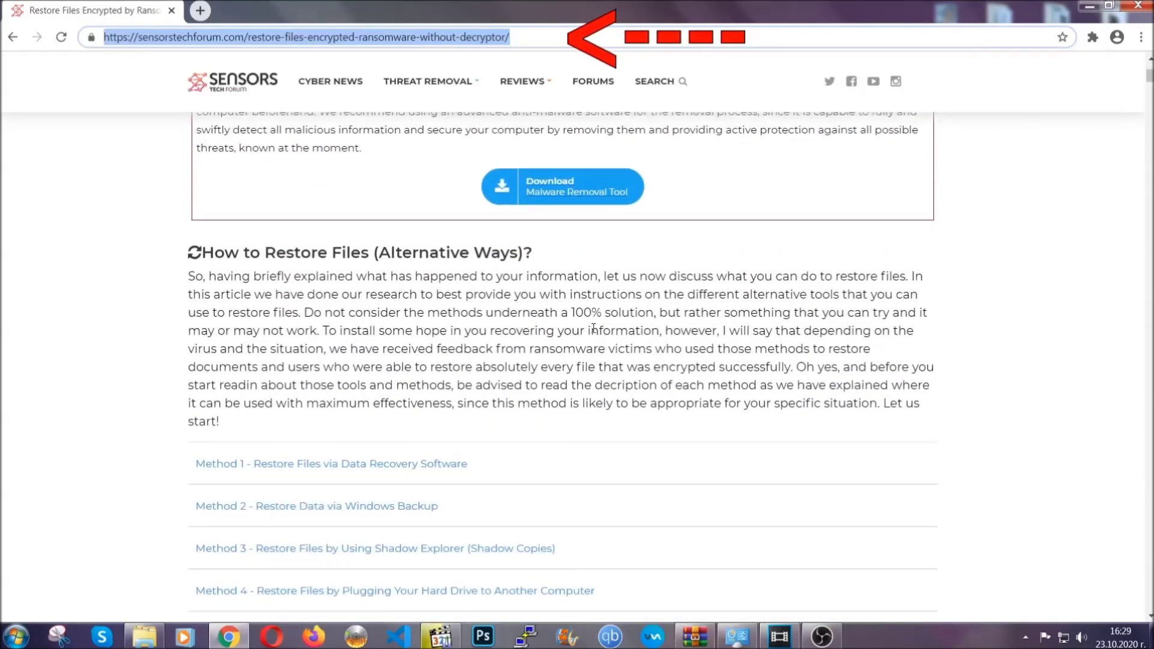
{"action": "scroll", "coordinate": [592, 330], "scroll_direction": "down", "scroll_amount": 1}
{"action": "scroll", "coordinate": [594, 331], "scroll_direction": "down", "scroll_amount": 1}
{"action": "scroll", "coordinate": [554, 335], "scroll_direction": "down", "scroll_amount": 1}
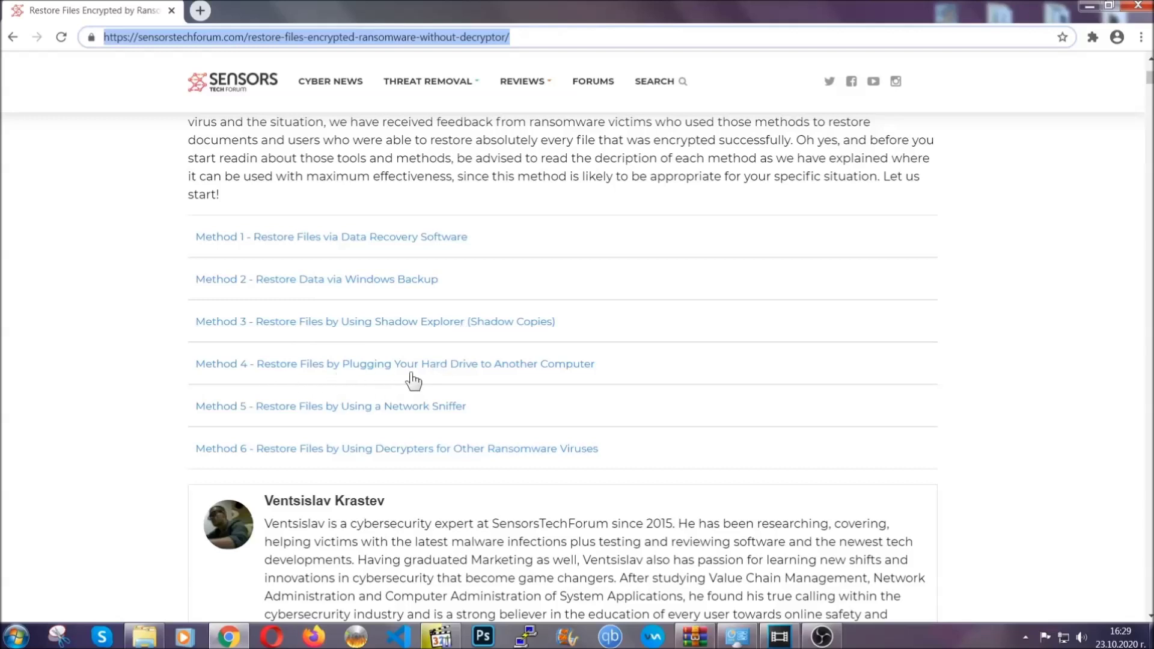
Expand the Method 2 'Restore Data via Windows Backup' section of the SensorsTechForum article
{"action": "left_click", "coordinate": [359, 278]}
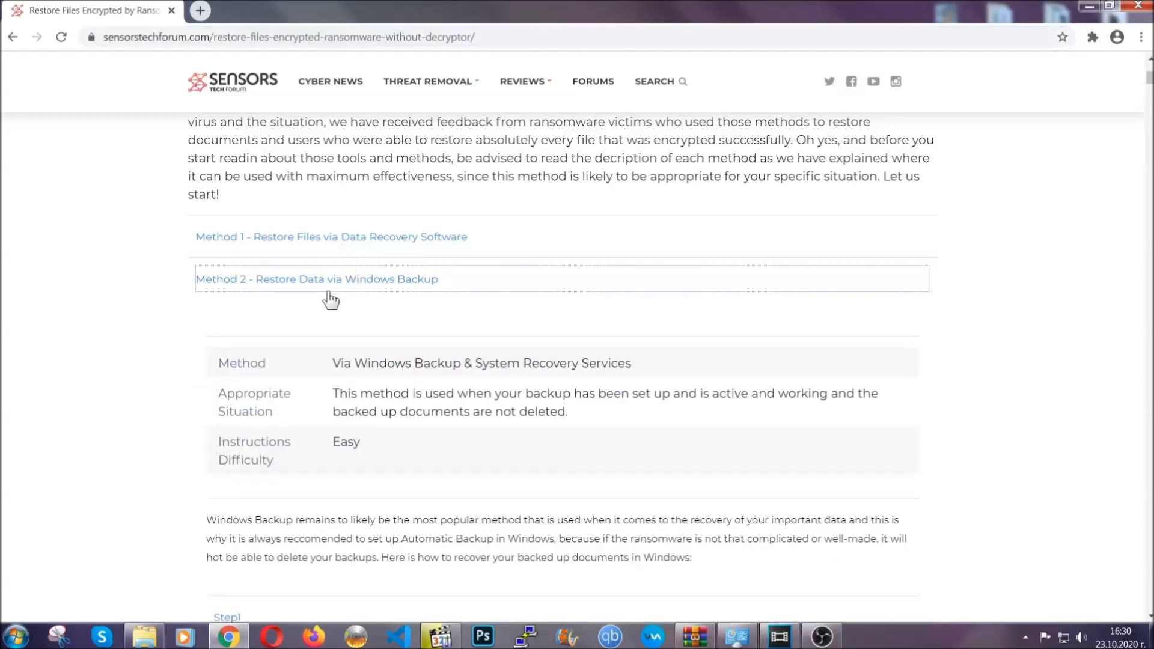
{"action": "left_click_drag", "start_coordinate": [343, 343], "coordinate": [405, 456]}
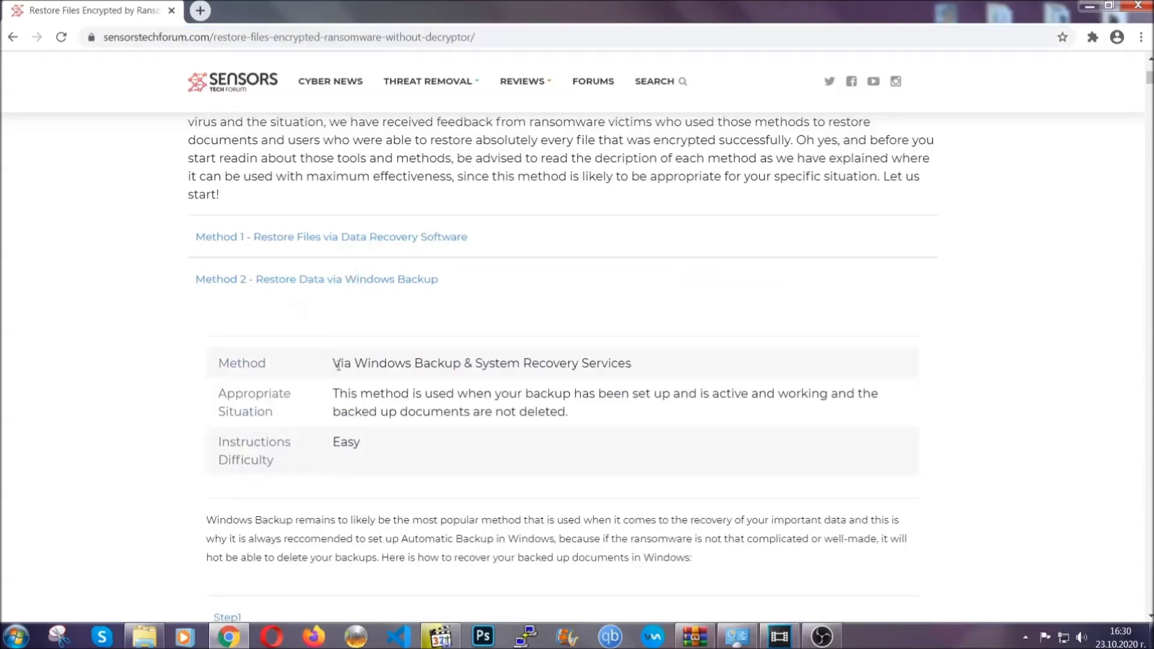
{"action": "left_click", "coordinate": [408, 454]}
{"action": "scroll", "coordinate": [411, 455], "scroll_direction": "down", "scroll_amount": 3}
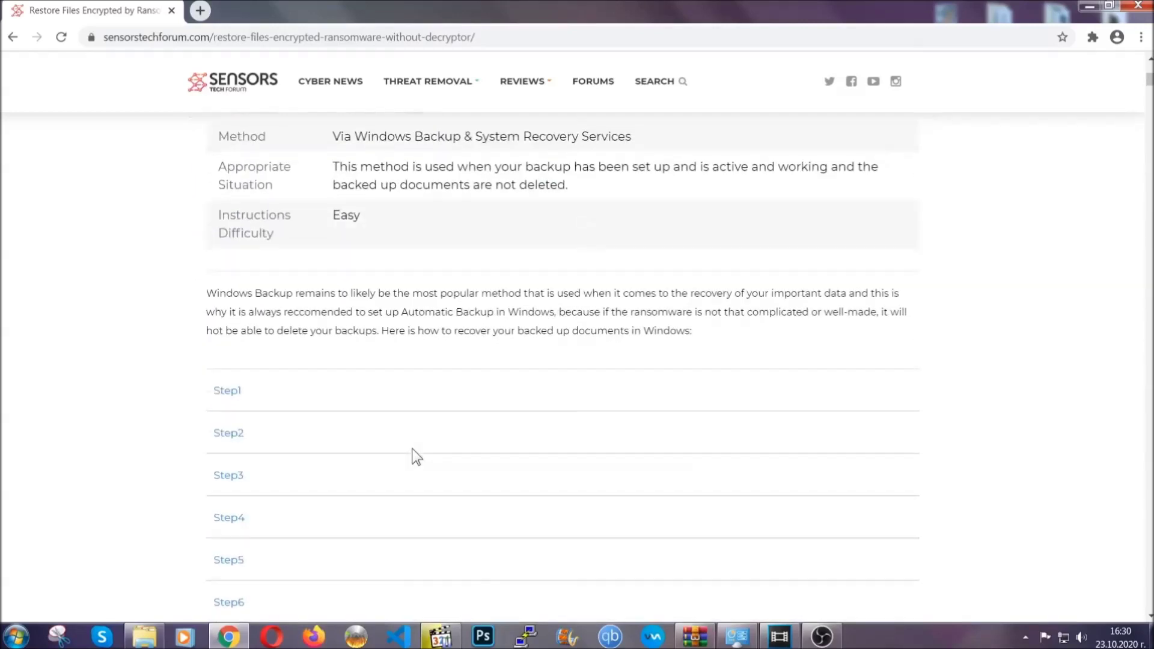
{"action": "scroll", "coordinate": [412, 455], "scroll_direction": "down", "scroll_amount": 1}
Expand the Step1, Step2 and Step3 instructions, then minimize the browser to the desktop
{"action": "left_click", "coordinate": [237, 315]}
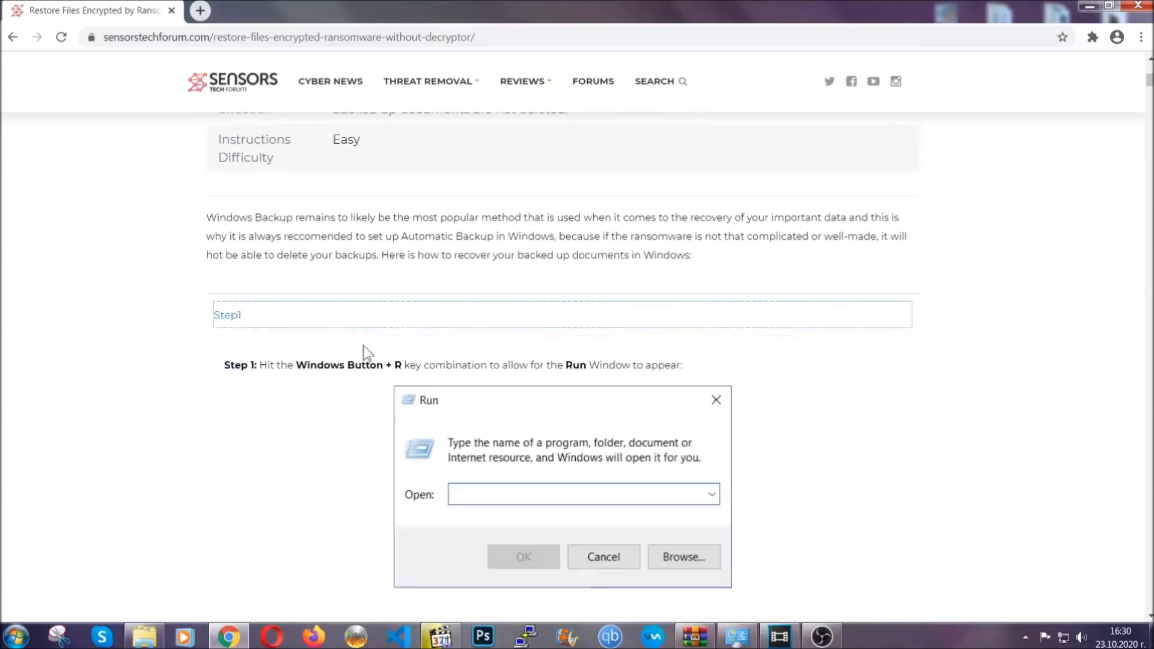
{"action": "scroll", "coordinate": [540, 374], "scroll_direction": "down", "scroll_amount": 3}
{"action": "left_click", "coordinate": [271, 379]}
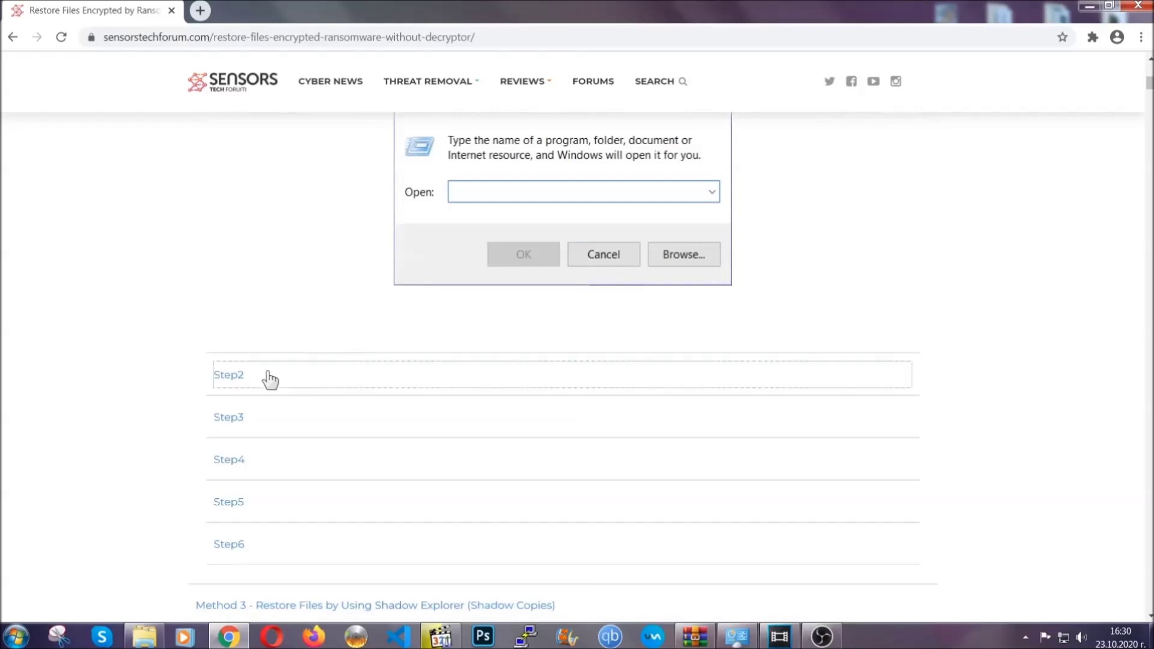
{"action": "scroll", "coordinate": [487, 383], "scroll_direction": "down", "scroll_amount": 3}
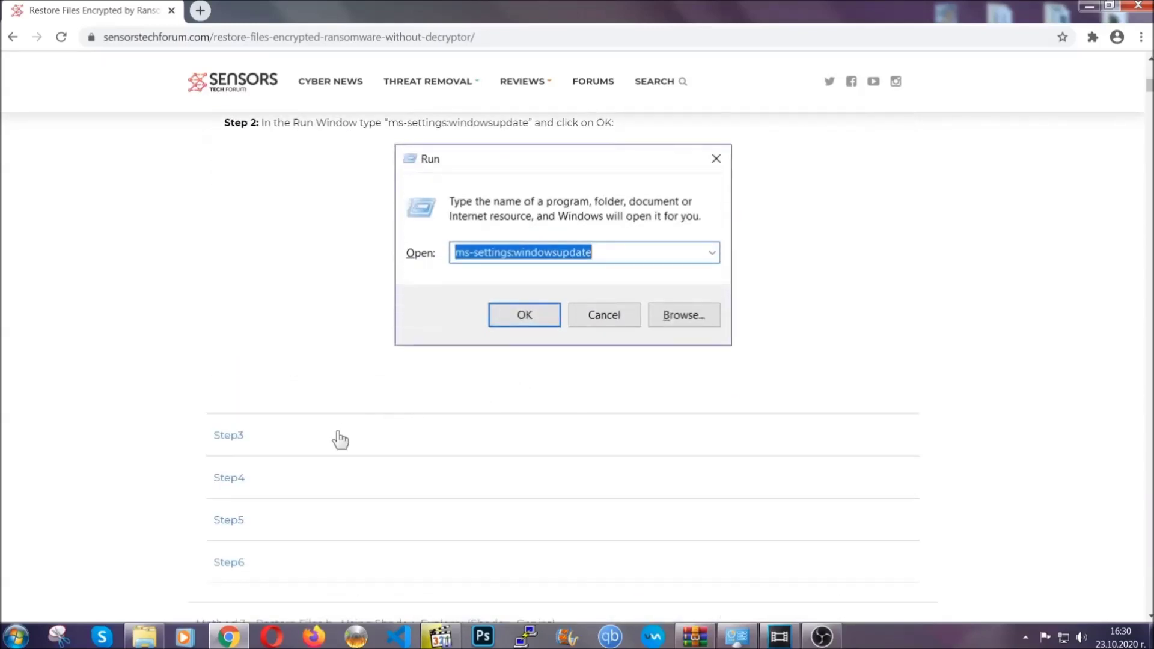
{"action": "left_click", "coordinate": [341, 437]}
{"action": "scroll", "coordinate": [510, 412], "scroll_direction": "down", "scroll_amount": 3}
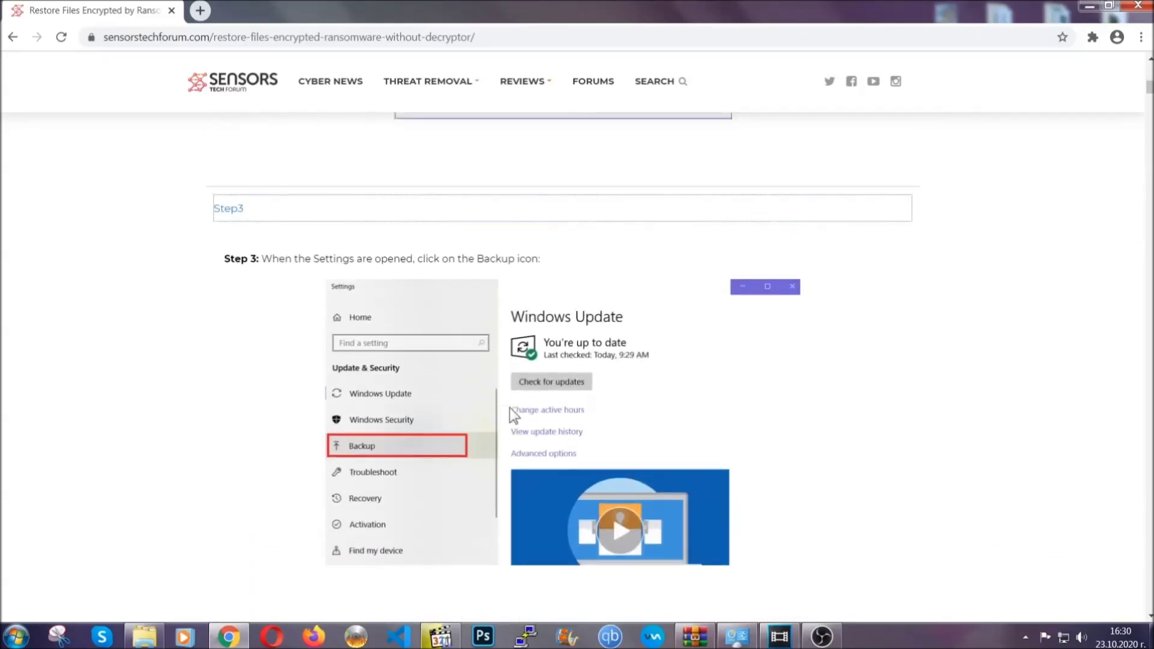
{"action": "scroll", "coordinate": [510, 407], "scroll_direction": "down", "scroll_amount": 2}
{"action": "scroll", "coordinate": [508, 410], "scroll_direction": "down", "scroll_amount": 2}
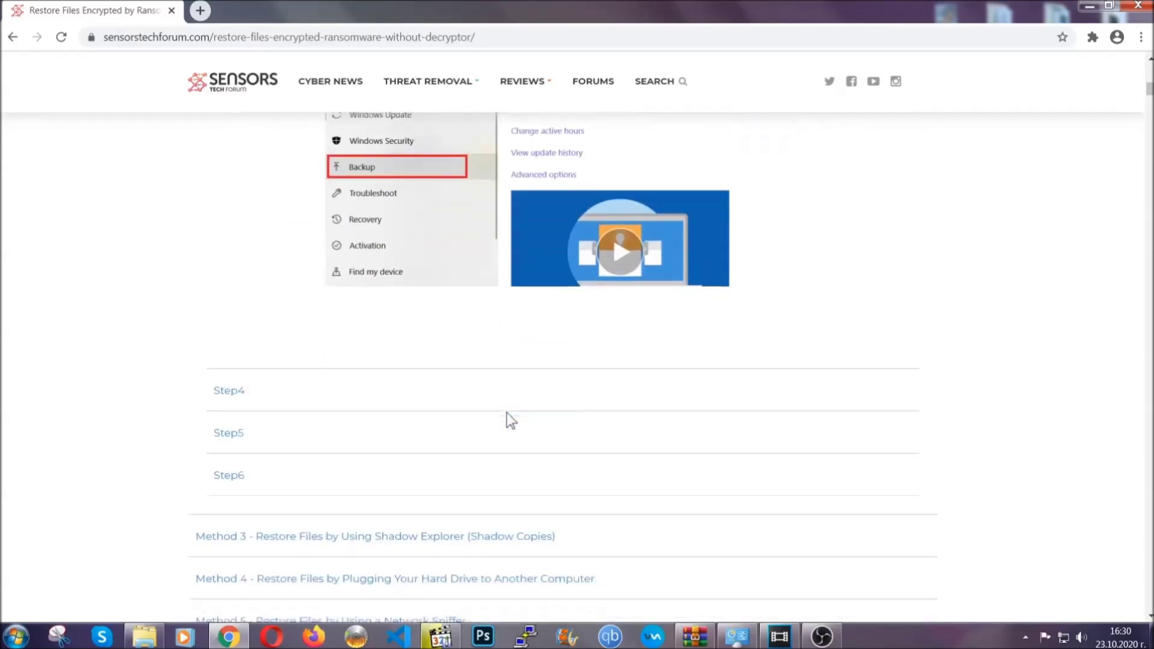
{"action": "scroll", "coordinate": [506, 420], "scroll_direction": "down", "scroll_amount": 1}
{"action": "scroll", "coordinate": [507, 419], "scroll_direction": "down", "scroll_amount": 2}
{"action": "scroll", "coordinate": [507, 419], "scroll_direction": "down", "scroll_amount": 2}
{"action": "scroll", "coordinate": [507, 420], "scroll_direction": "down", "scroll_amount": 1}
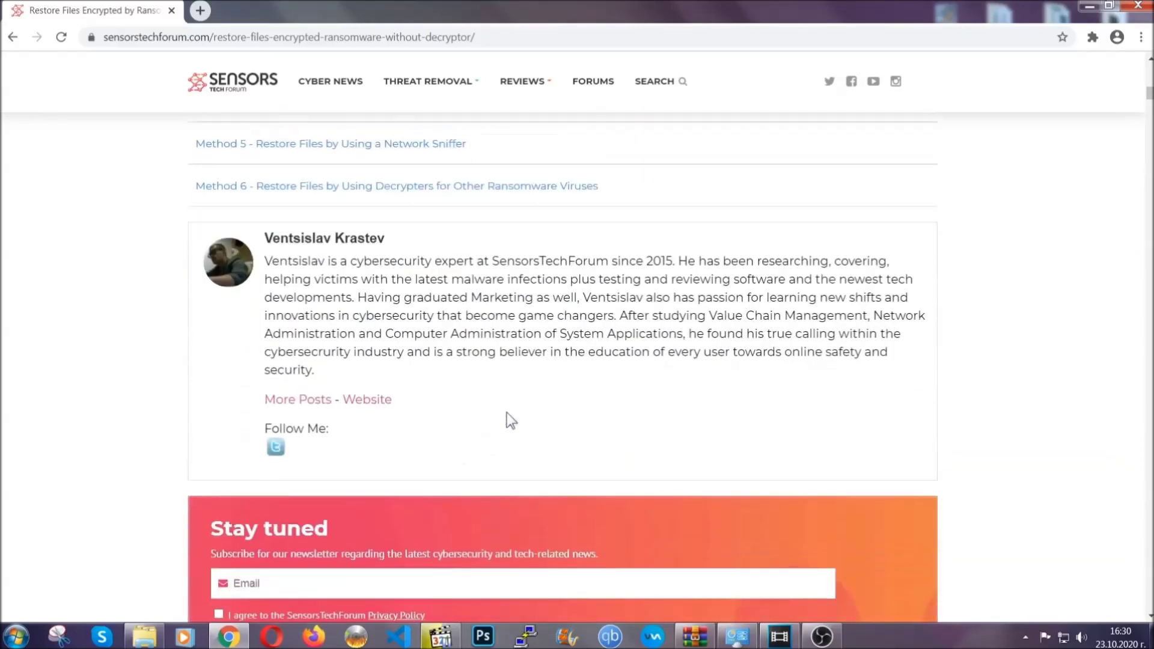
{"action": "scroll", "coordinate": [507, 412], "scroll_direction": "up", "scroll_amount": 3}
{"action": "scroll", "coordinate": [506, 417], "scroll_direction": "up", "scroll_amount": 5}
{"action": "scroll", "coordinate": [504, 428], "scroll_direction": "up", "scroll_amount": 5}
{"action": "scroll", "coordinate": [504, 431], "scroll_direction": "up", "scroll_amount": 5}
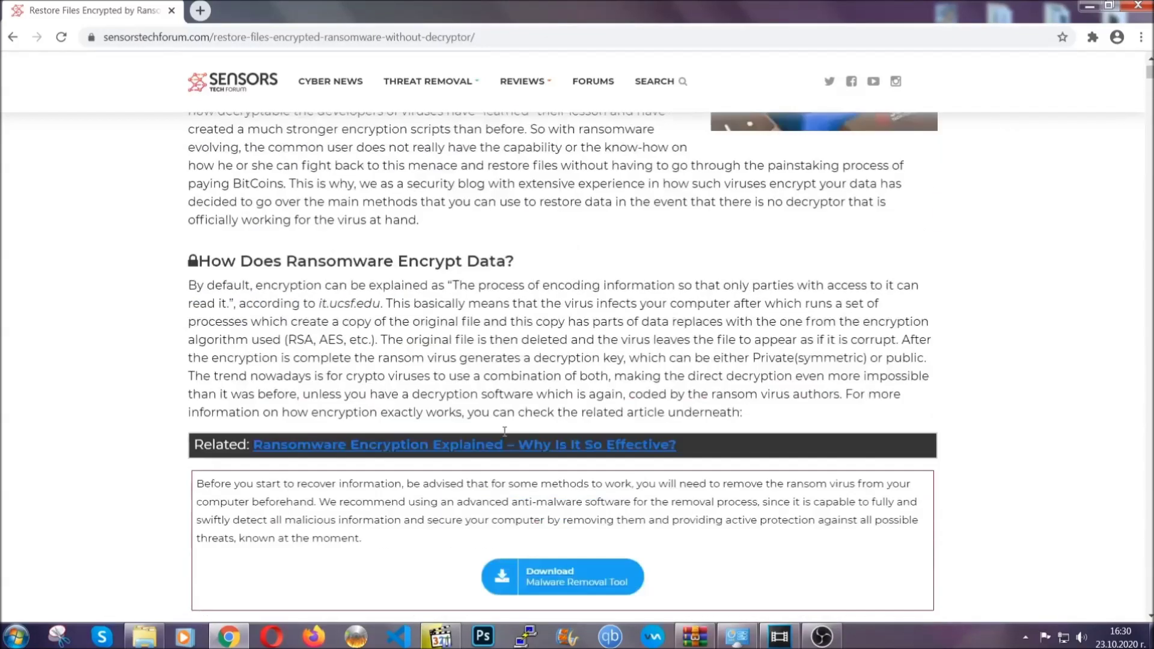
{"action": "scroll", "coordinate": [504, 431], "scroll_direction": "up", "scroll_amount": 3}
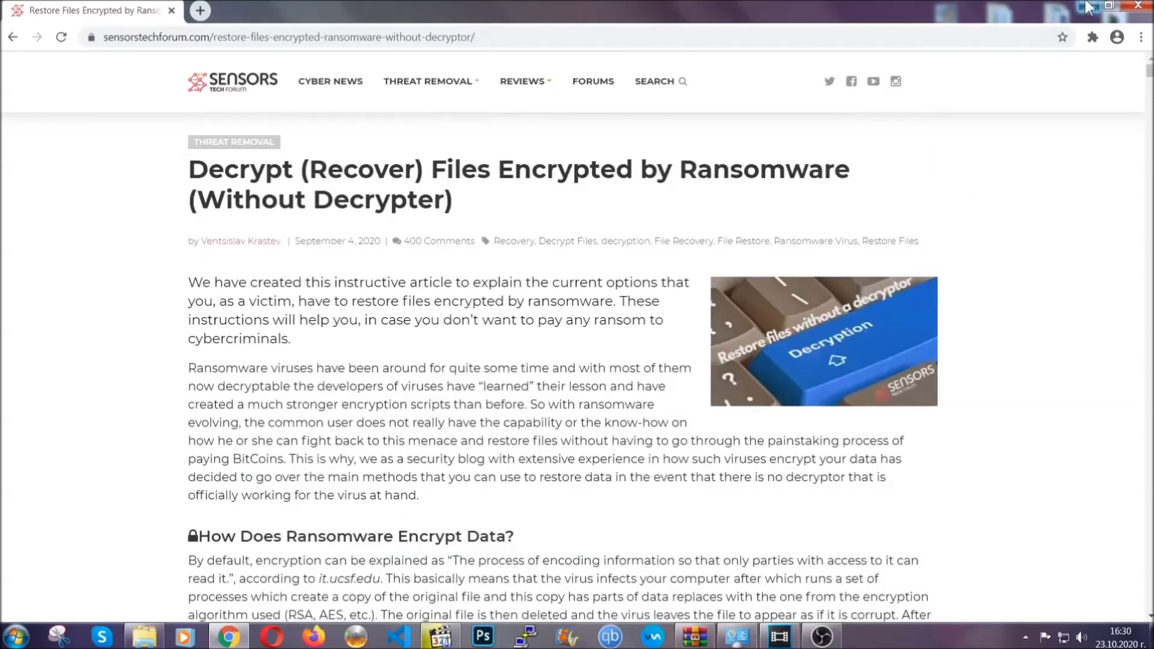
{"action": "left_click", "coordinate": [1088, 8]}
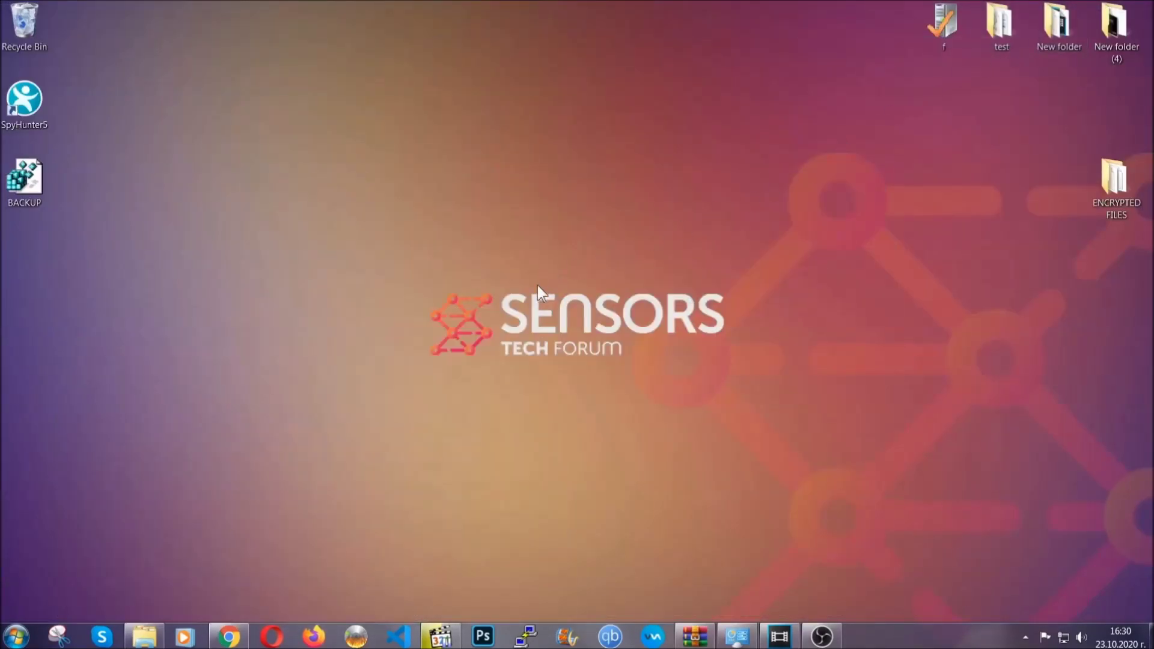